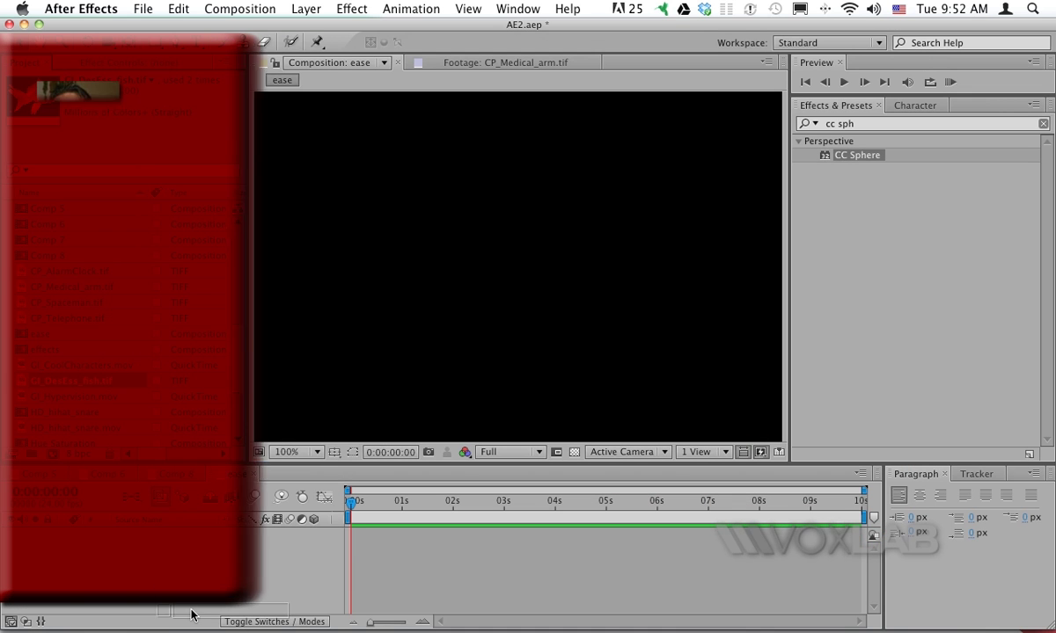
- Select the GI_DesEss_fish.tif layer and show only its Position property (320.0, 240.0)
{"action": "left_click_drag", "start_coordinate": [653, 369], "coordinate": [568, 306]}
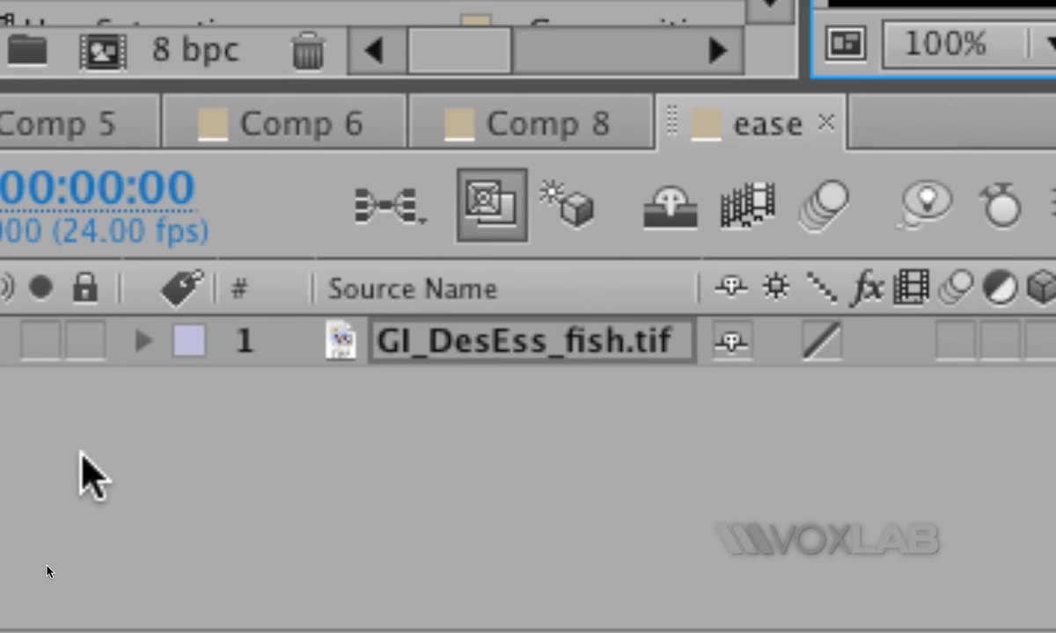
{"action": "key", "text": "p"}
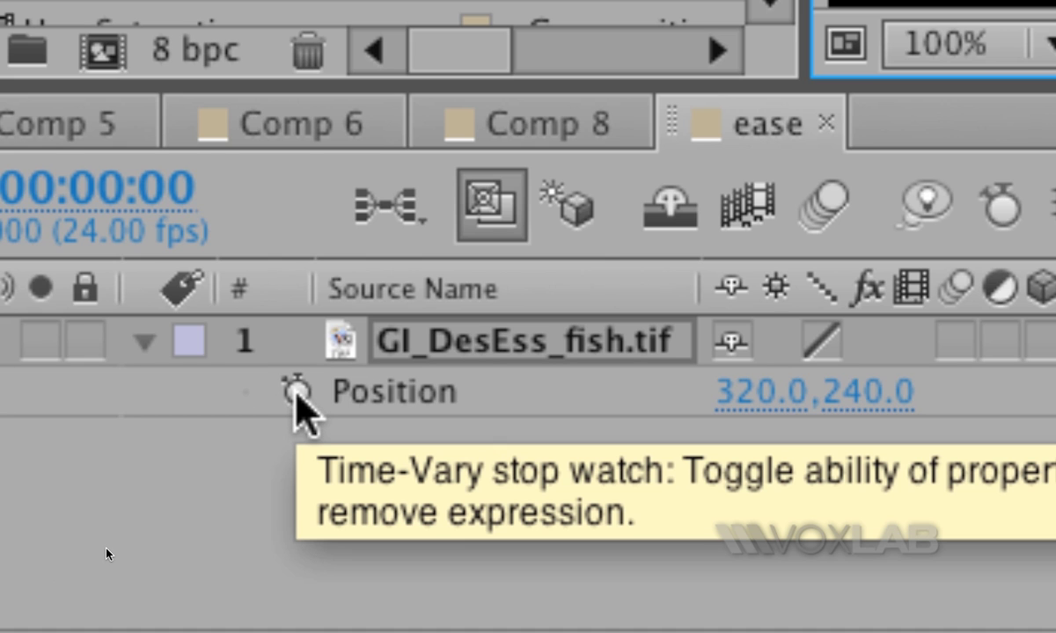
- Add an Interpolation ease(t, tMin, tMax, value1, value2) expression to the fish's Position
{"action": "left_click", "coordinate": [296, 391], "text": "alt"}
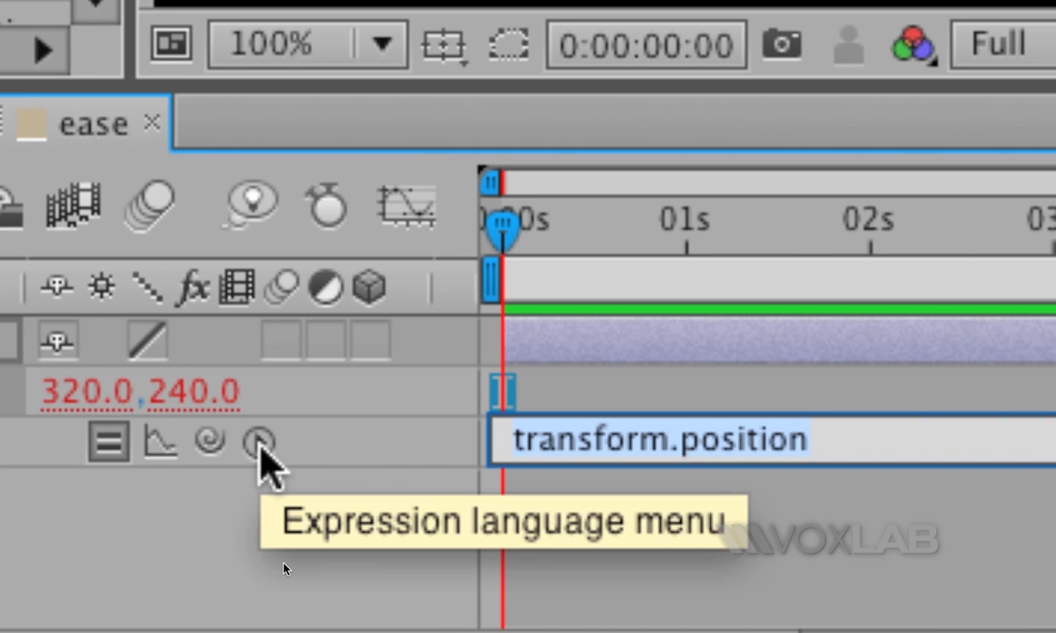
{"action": "left_click", "coordinate": [261, 444]}
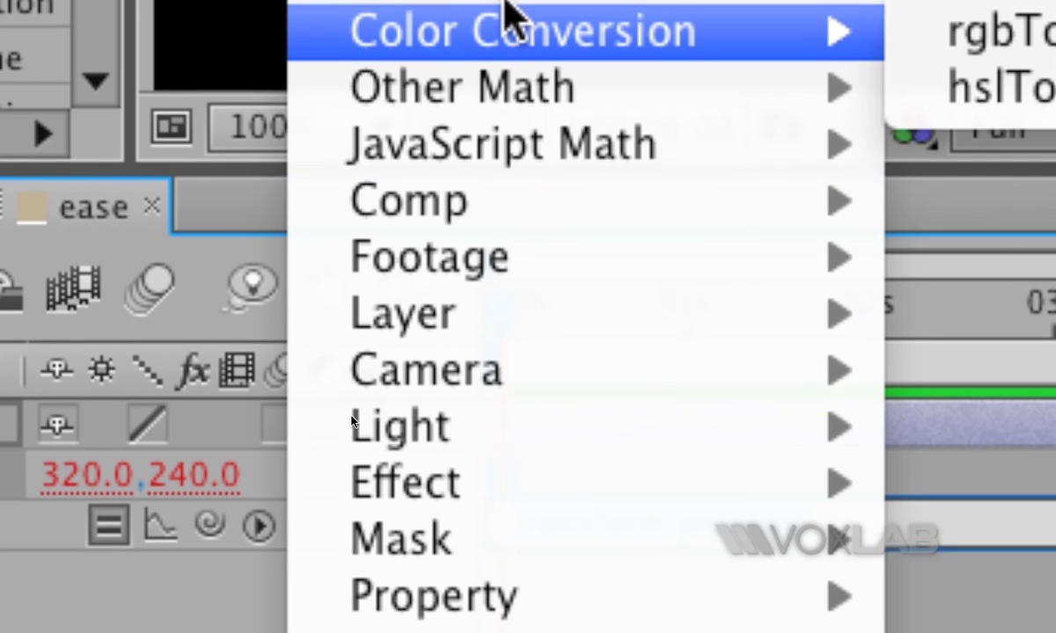
{"action": "mouse_move", "coordinate": [524, 52]}
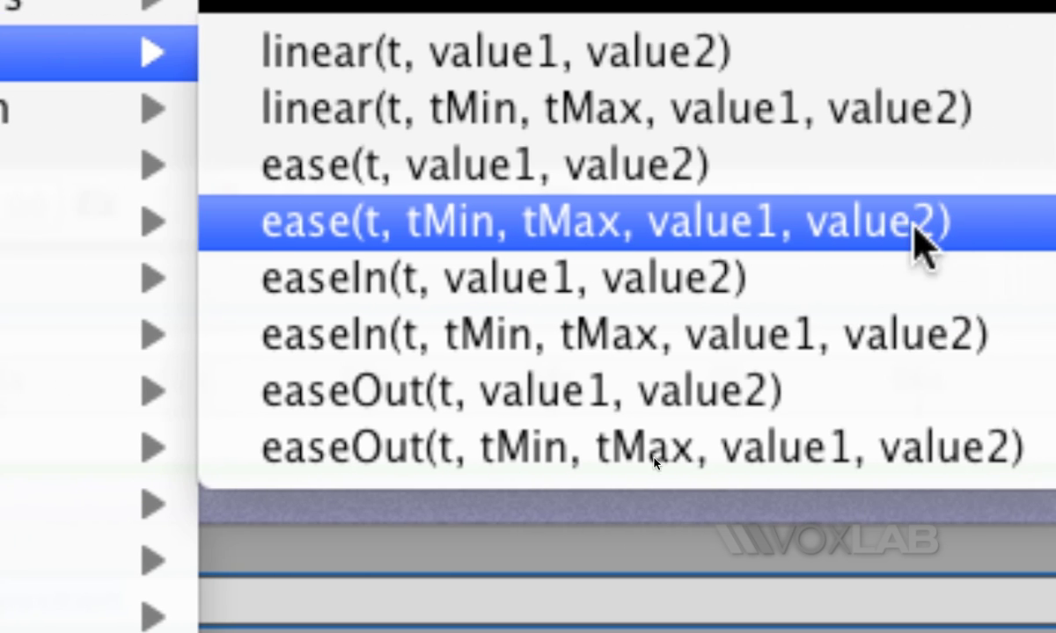
{"action": "left_click", "coordinate": [608, 235]}
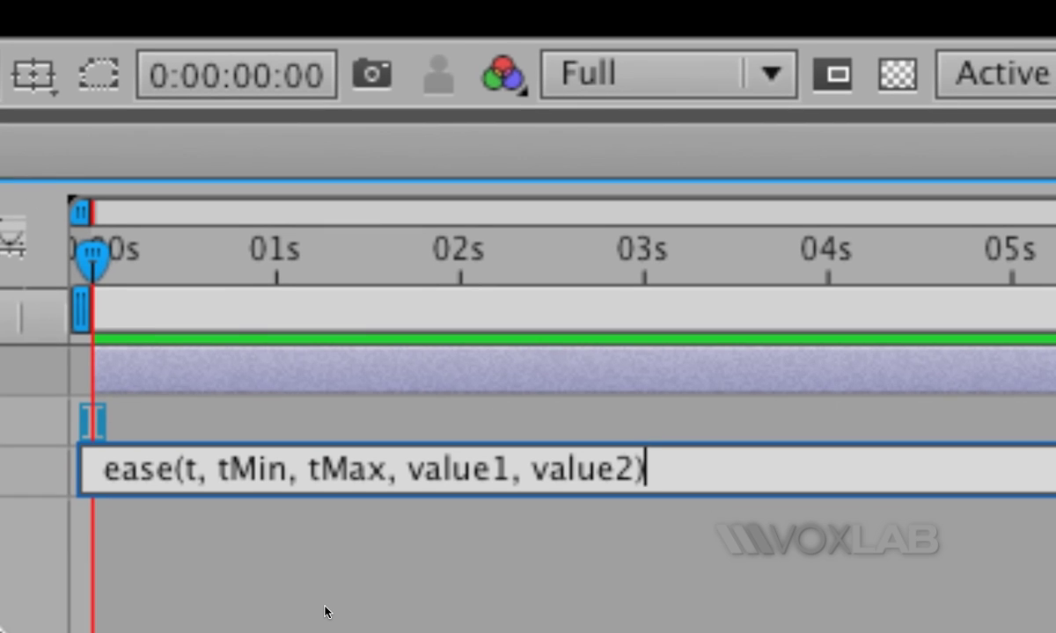
- Replace the ease arguments t, tMin and tMax with time, 0 and 10
{"action": "left_click", "coordinate": [200, 472]}
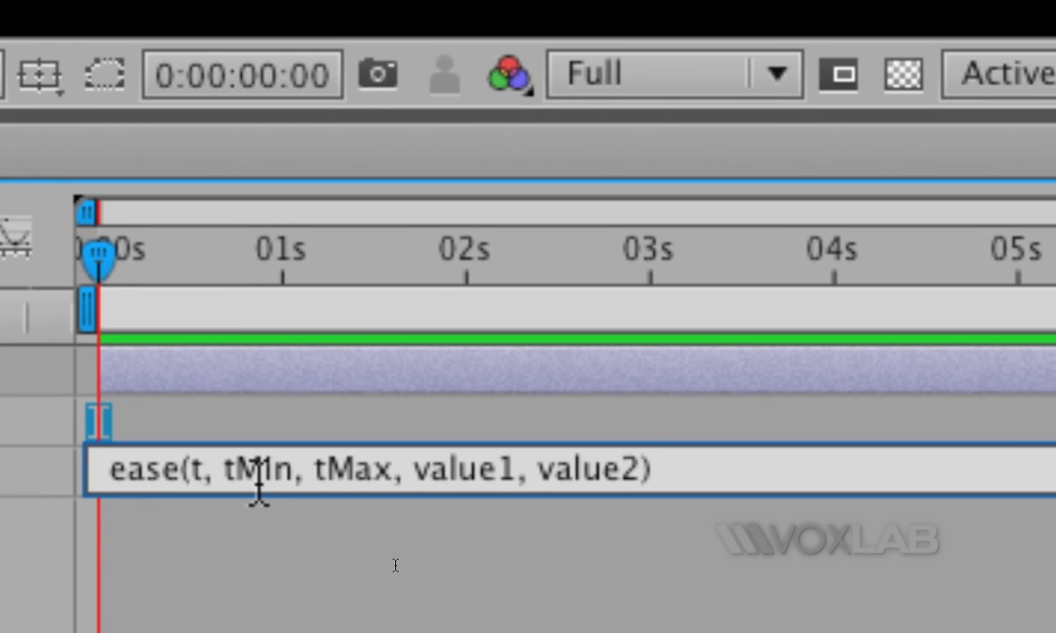
{"action": "type", "text": "ime"}
{"action": "key", "text": "Right"}
{"action": "key", "text": "Right"}
{"action": "key", "text": "shift+alt+Right"}
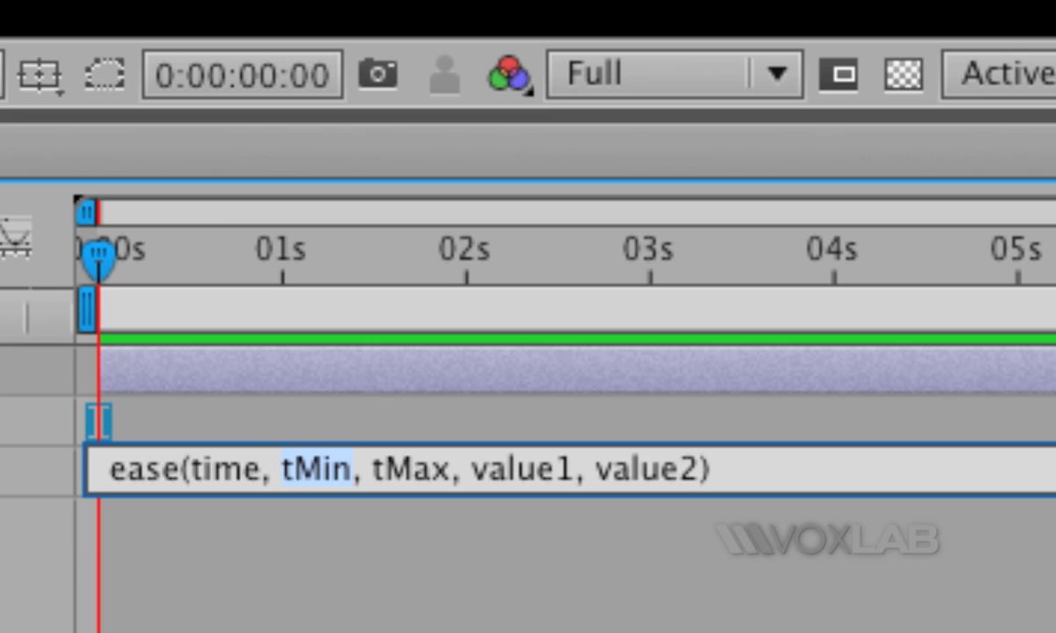
{"action": "type", "text": "0"}
{"action": "key", "text": "Right"}
{"action": "key", "text": "Right"}
{"action": "key", "text": "shift+alt+Right"}
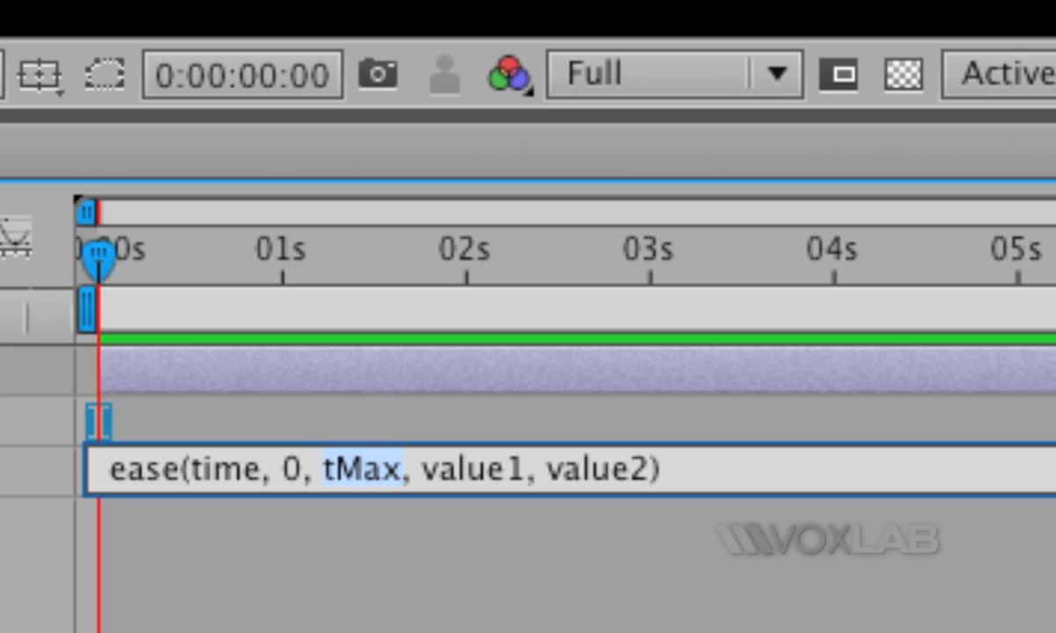
{"action": "type", "text": "10"}
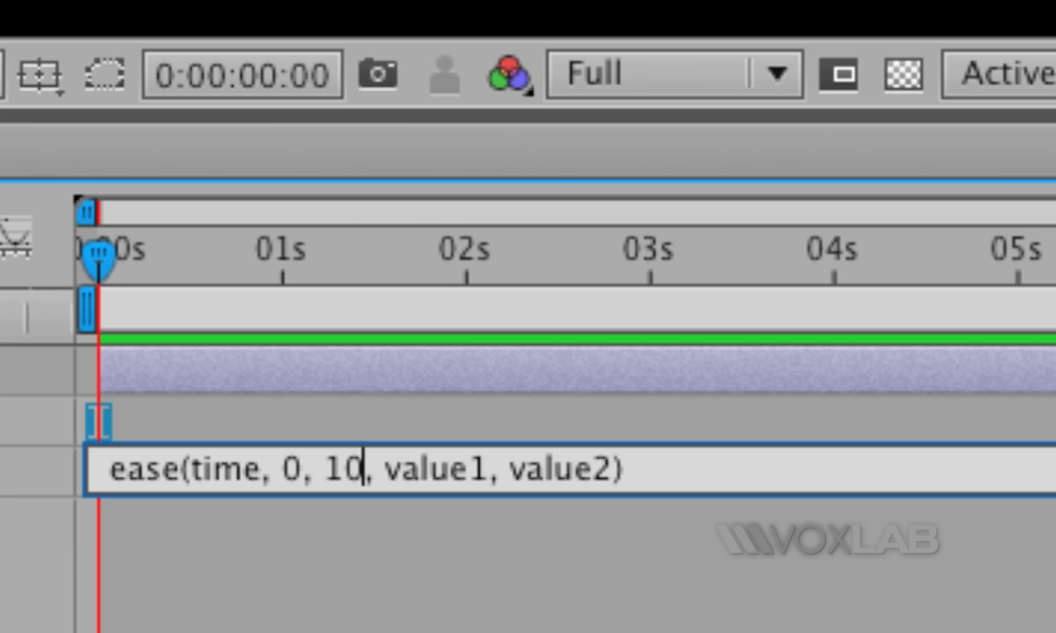
- Set value1 to [0,0] and value2 to [640,480], commit, and preview the fish
{"action": "key", "text": "Right"}
{"action": "key", "text": "Right"}
{"action": "key", "text": "alt+shift+Right"}
{"action": "type", "text": "[]"}
{"action": "key", "text": "Left"}
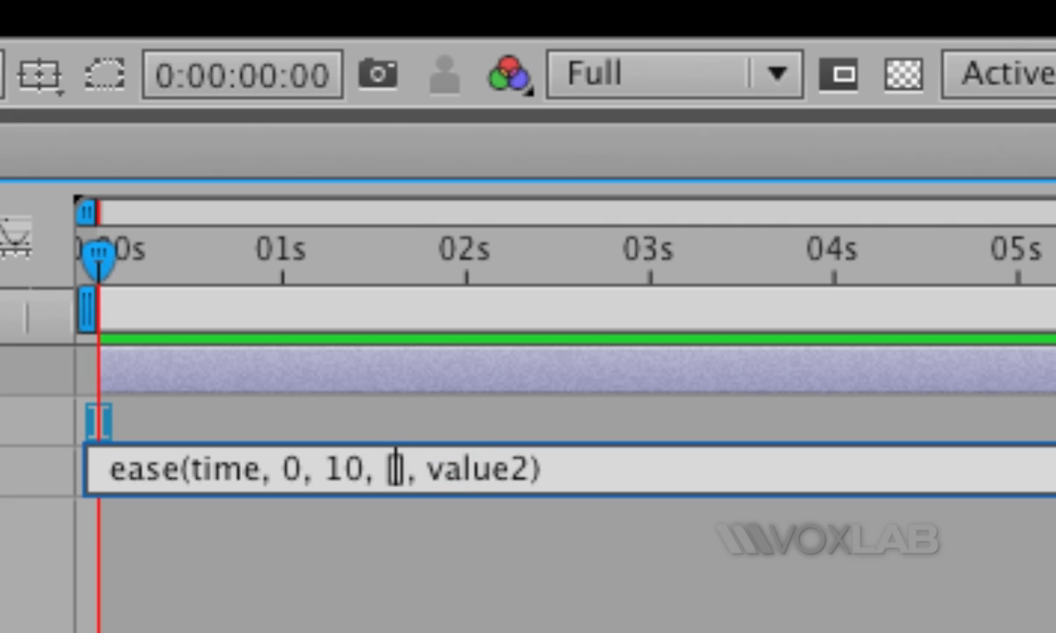
{"action": "type", "text": "0,0"}
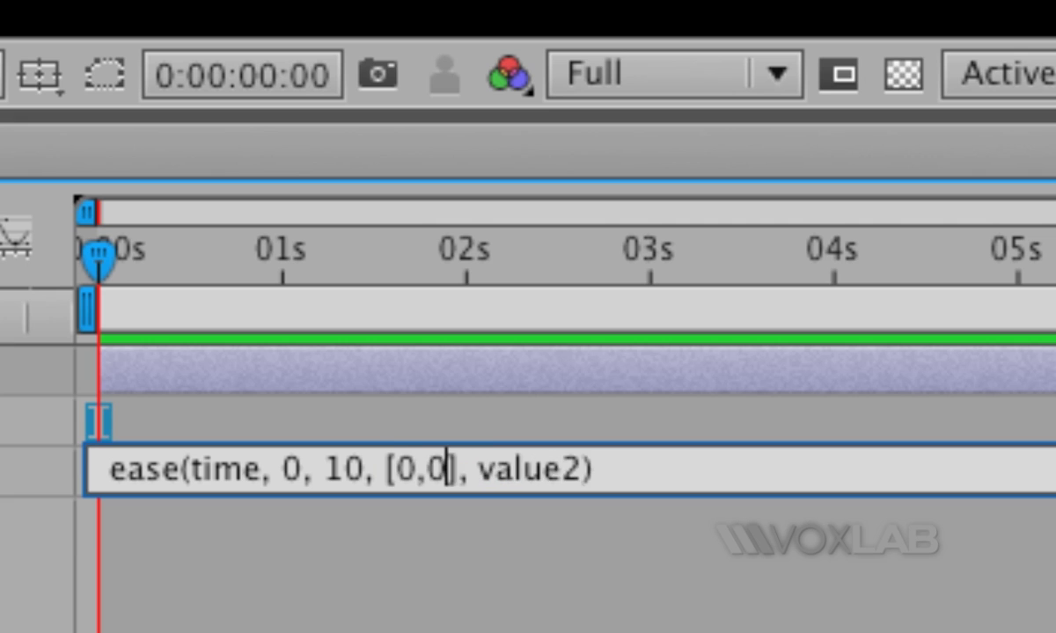
{"action": "key", "text": "Right"}
{"action": "key", "text": "Right"}
{"action": "key", "text": "Right"}
{"action": "key", "text": "shift+alt+Right"}
{"action": "type", "text": "[]"}
{"action": "key", "text": "Left"}
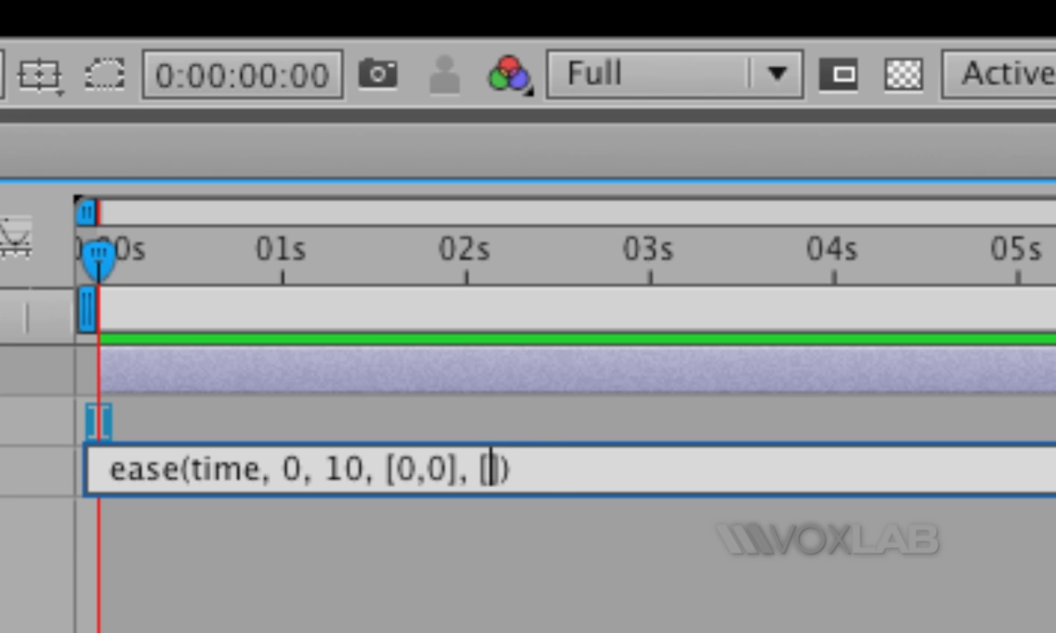
{"action": "type", "text": "640,"}
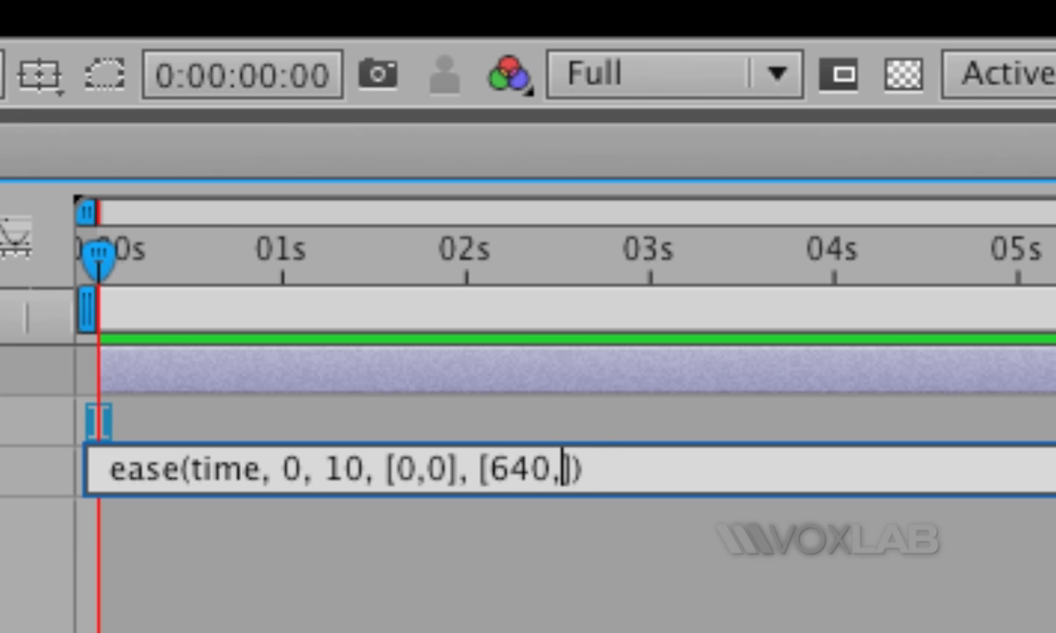
{"action": "type", "text": "480"}
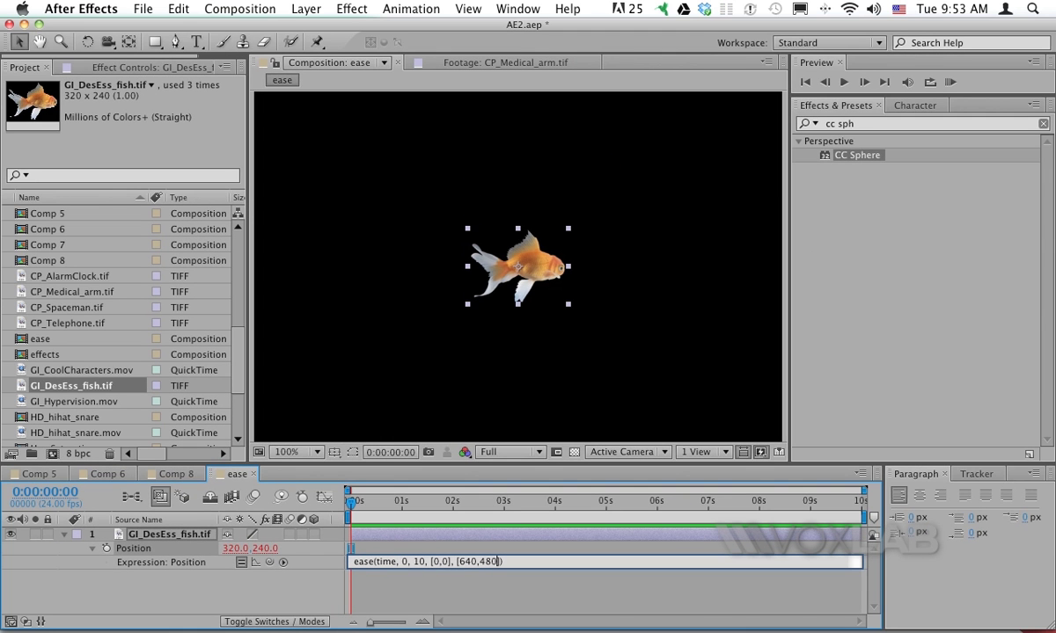
{"action": "key", "text": "KP_Enter"}
{"action": "key", "text": "KP_0"}
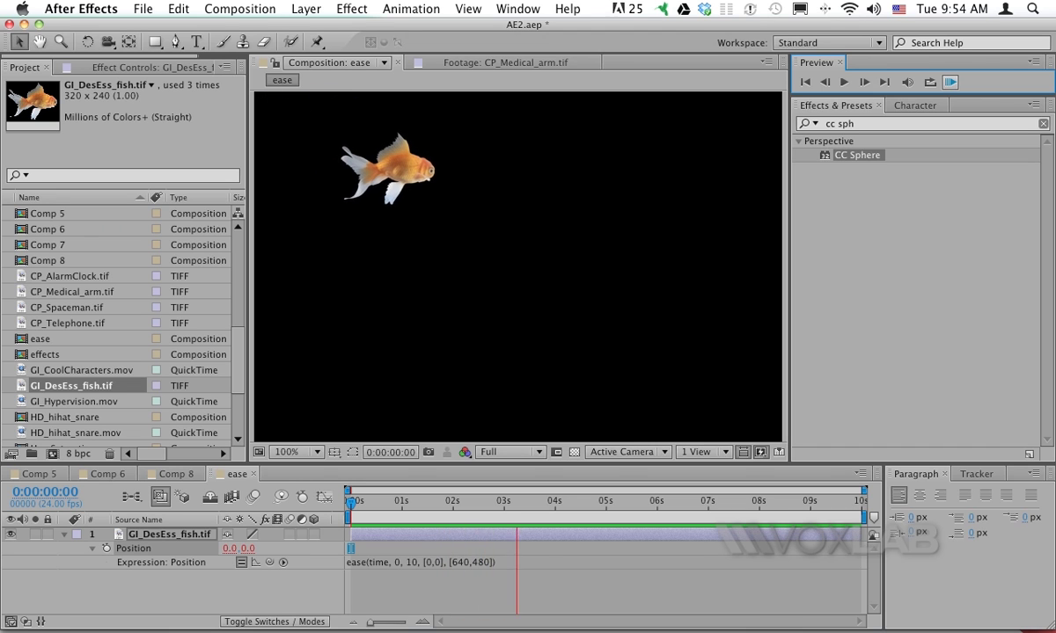
- Stop the preview so the fish returns to its [0,0] corner at frame 0
{"action": "left_click", "coordinate": [240, 9]}
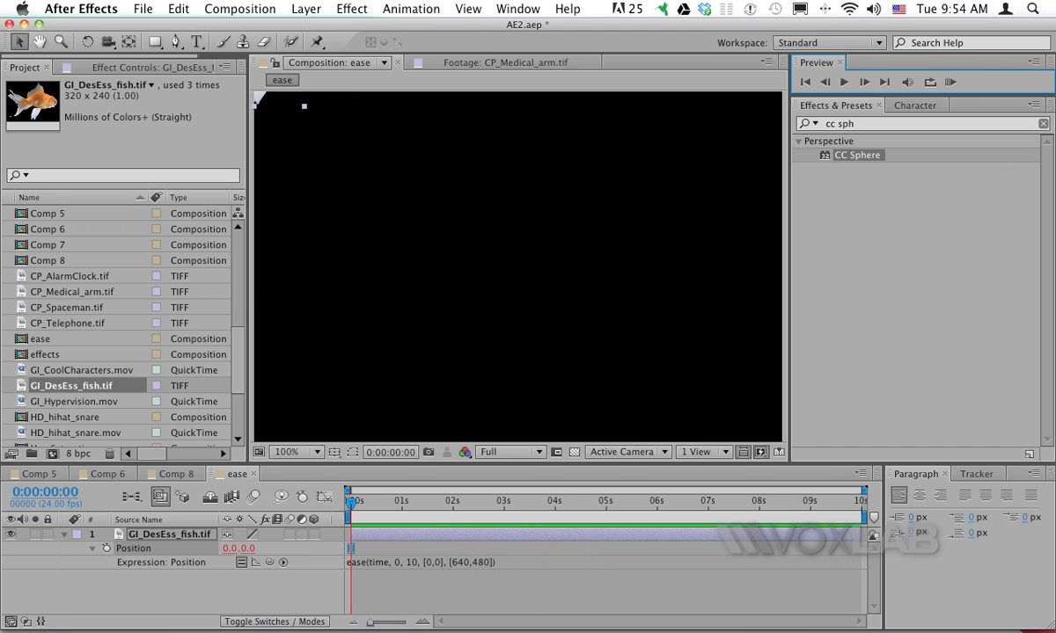
{"action": "left_click", "coordinate": [240, 9]}
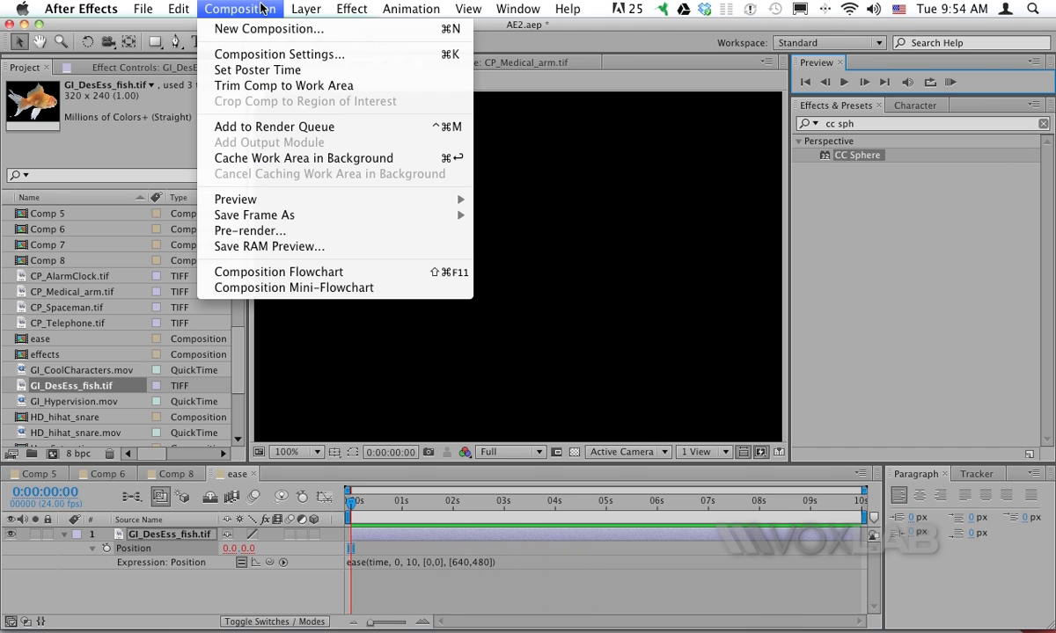
- Change the ease composition's Duration from 0:00:10:00 to 0:00:05:00
{"action": "left_click", "coordinate": [272, 54]}
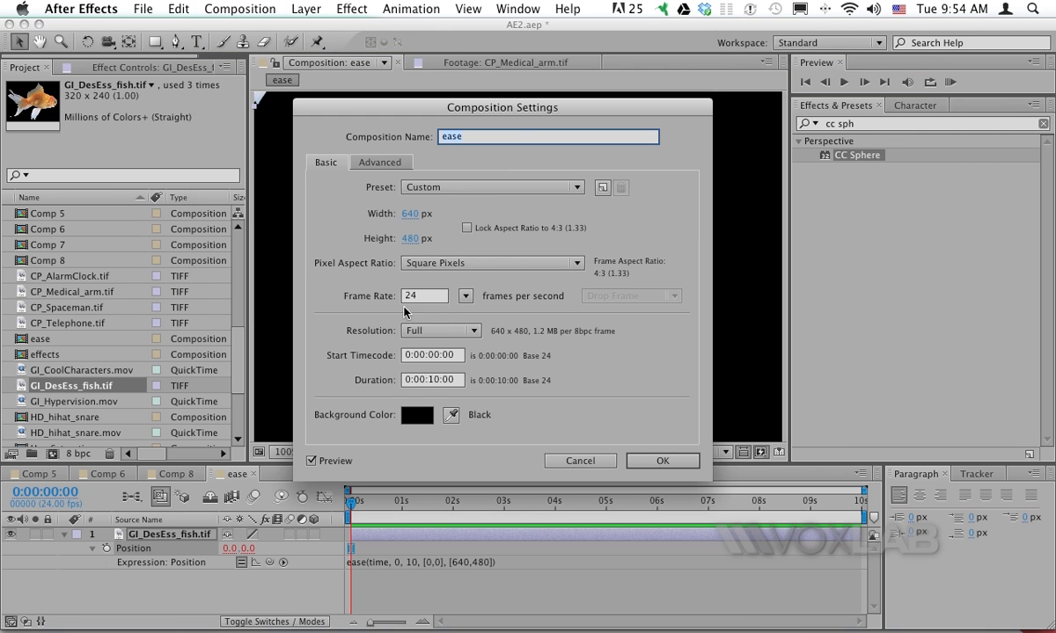
{"action": "left_click", "coordinate": [428, 380]}
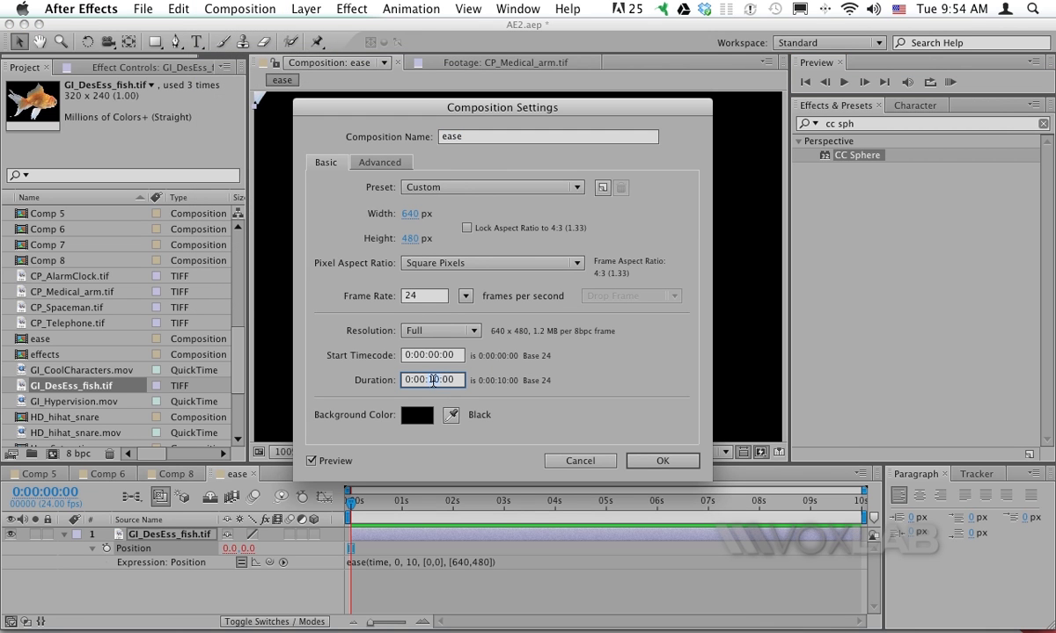
{"action": "double_click", "coordinate": [431, 380]}
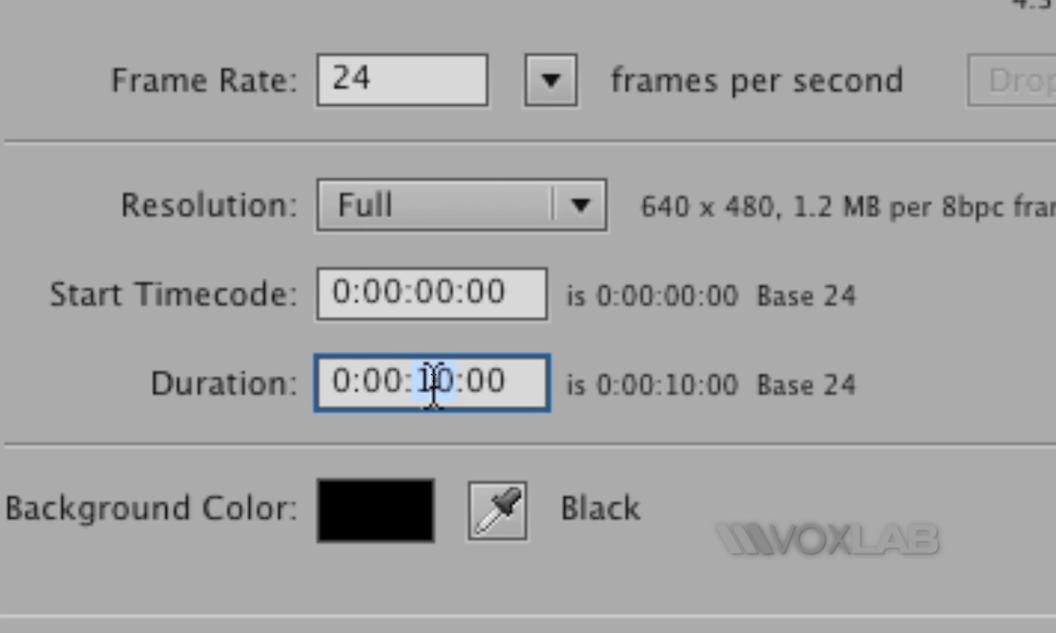
{"action": "type", "text": "05"}
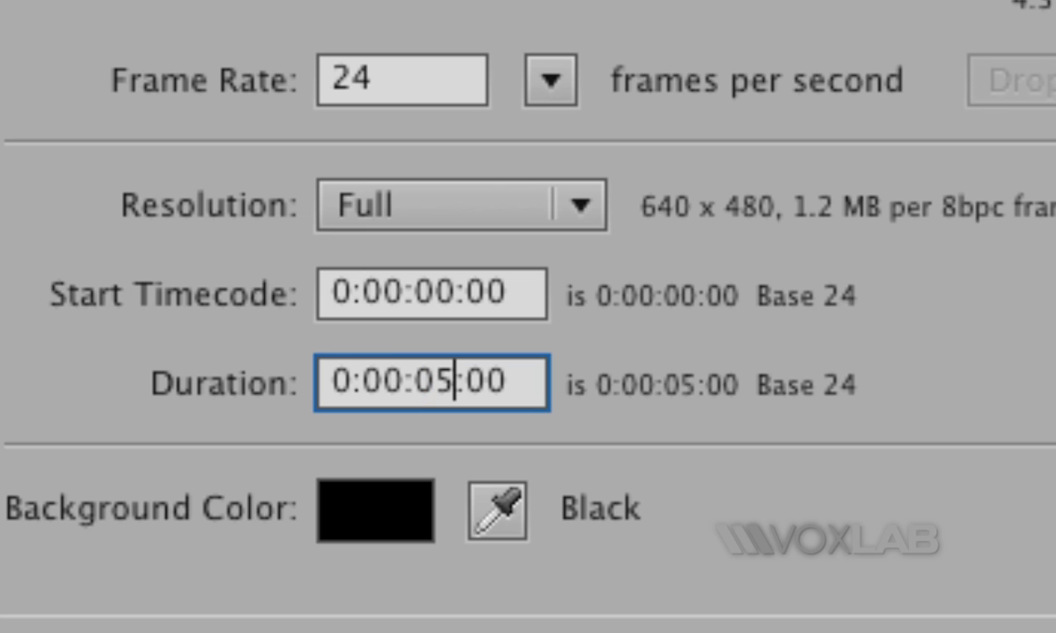
{"action": "key", "text": "Return"}
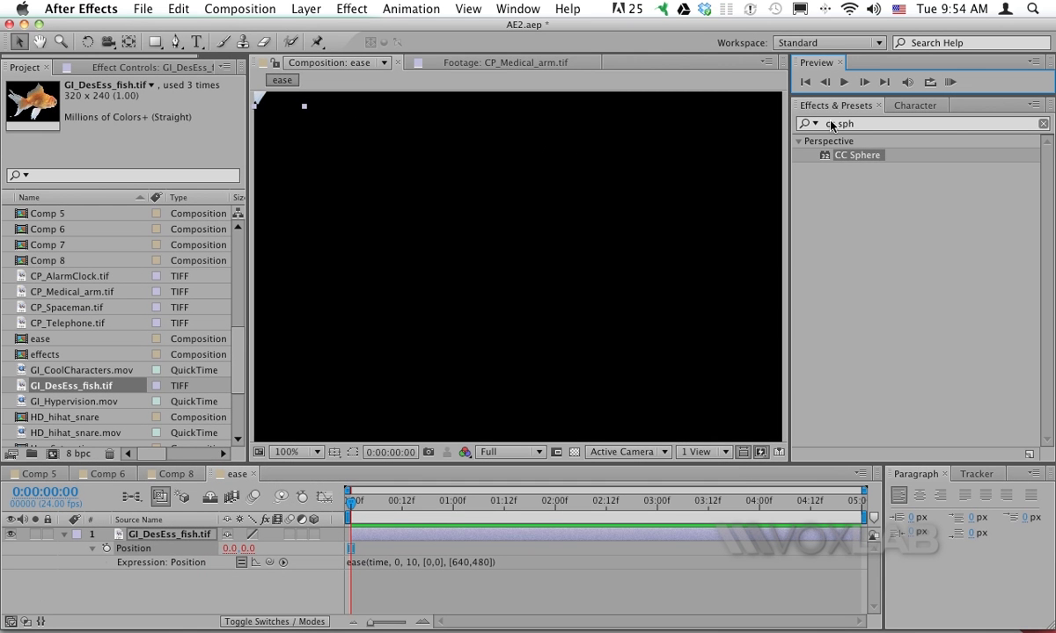
{"action": "left_click", "coordinate": [952, 83]}
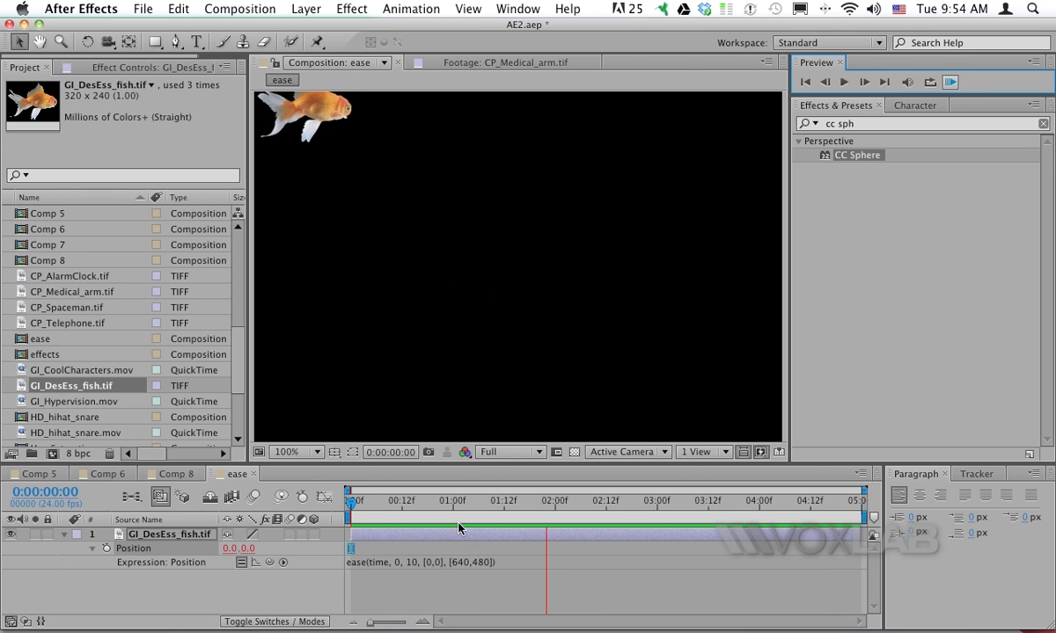
{"action": "key", "text": "space"}
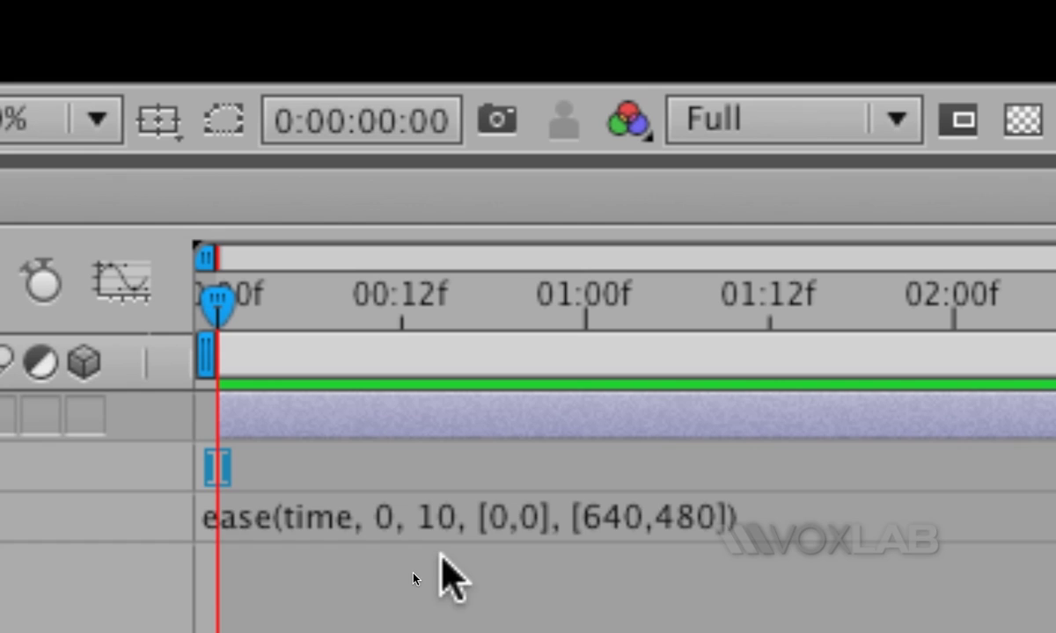
{"action": "left_click", "coordinate": [405, 564]}
{"action": "left_click_drag", "start_coordinate": [484, 527], "coordinate": [447, 527]}
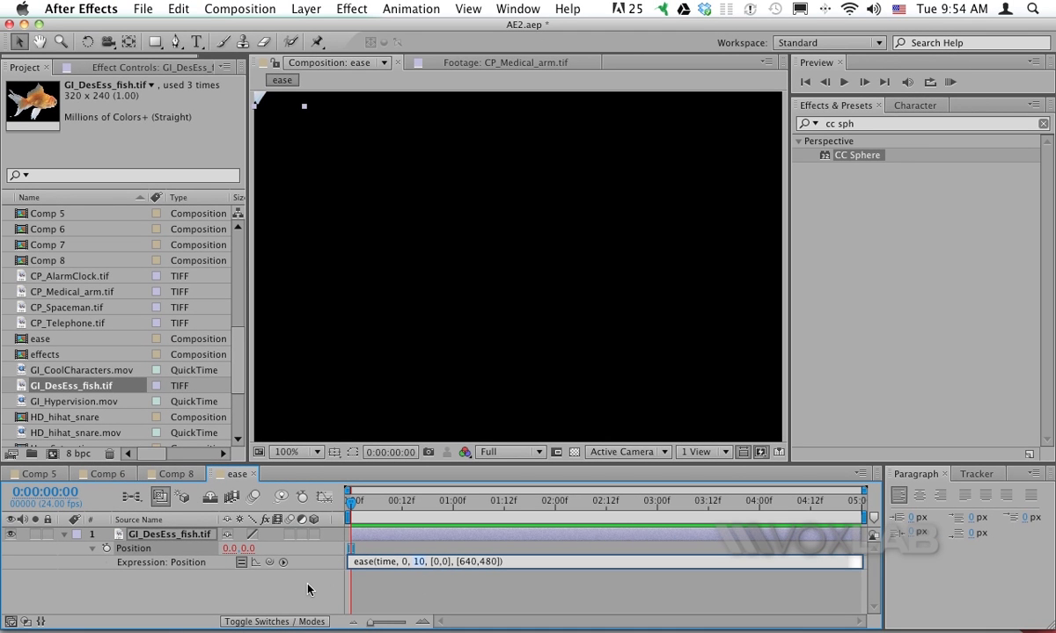
{"action": "left_click", "coordinate": [308, 585]}
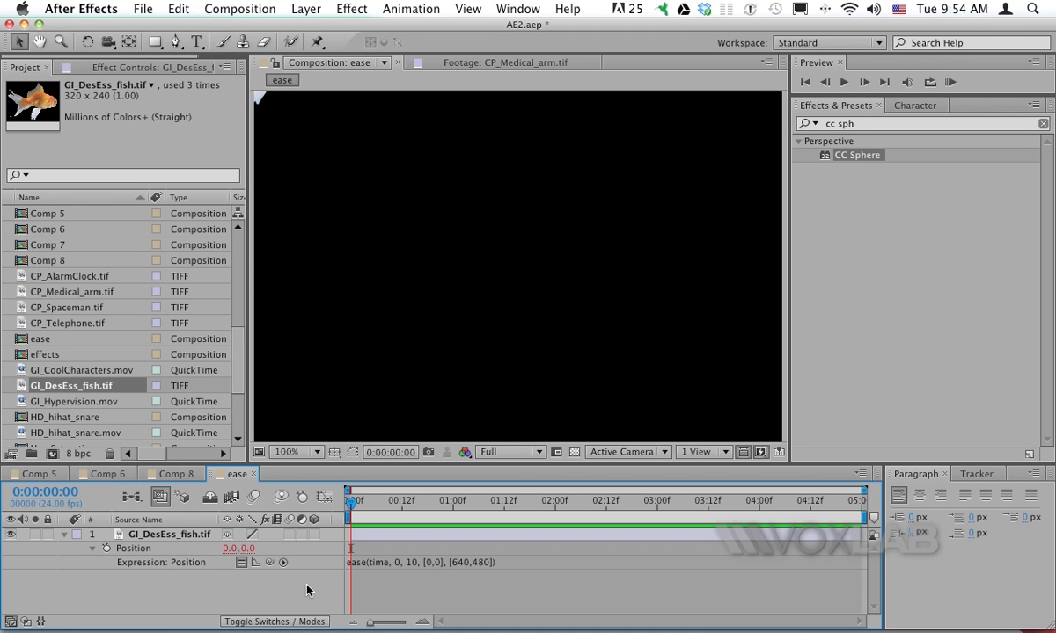
- Add a new Null Object layer, Null 3, to the ease composition
{"action": "left_click", "coordinate": [304, 9]}
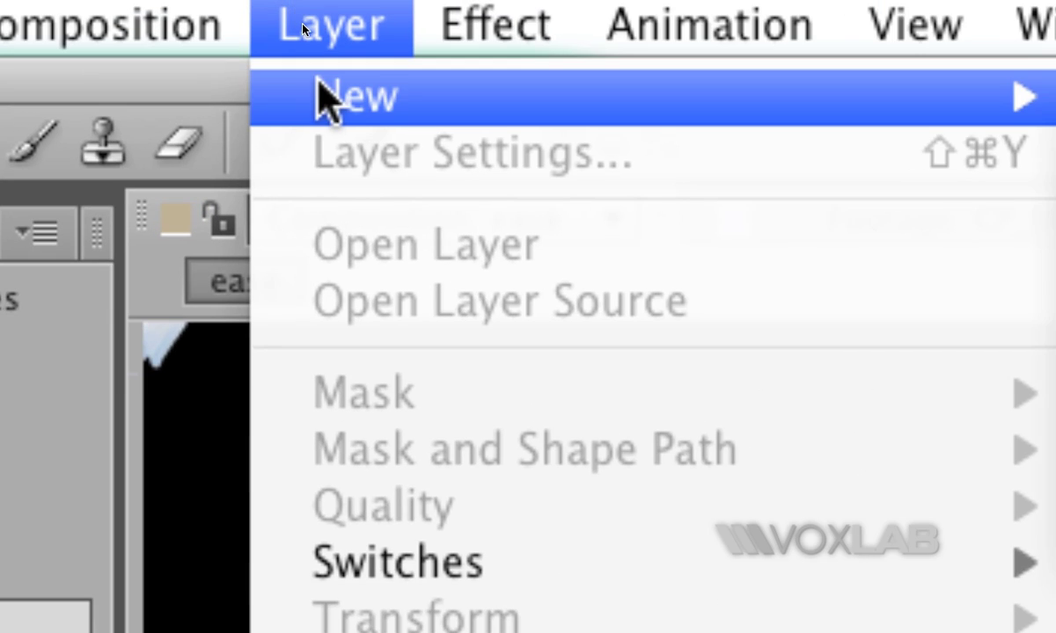
{"action": "mouse_move", "coordinate": [318, 84]}
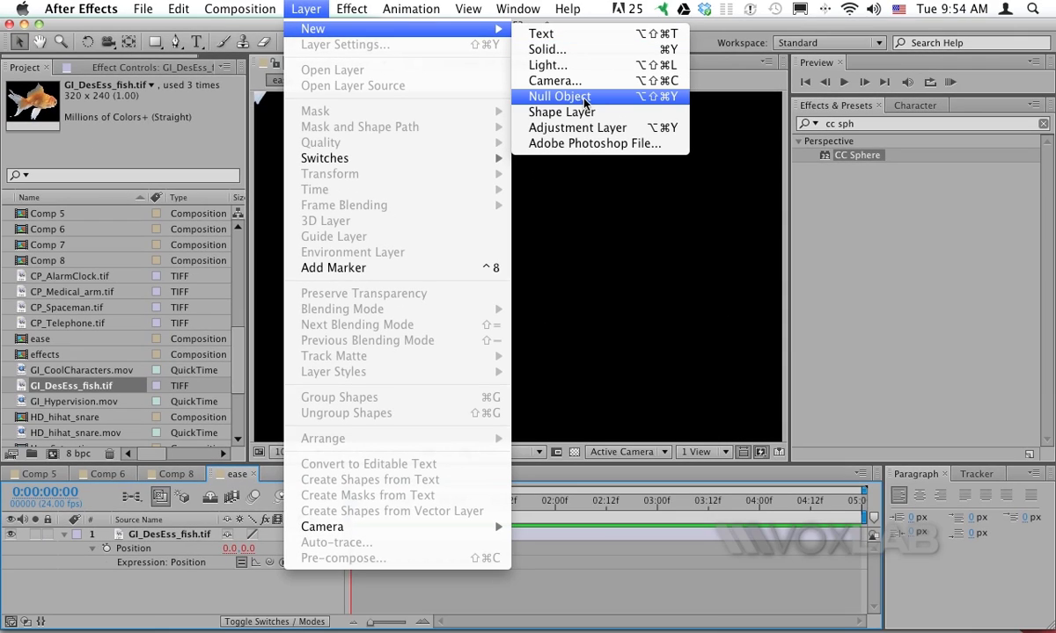
{"action": "left_click", "coordinate": [585, 96]}
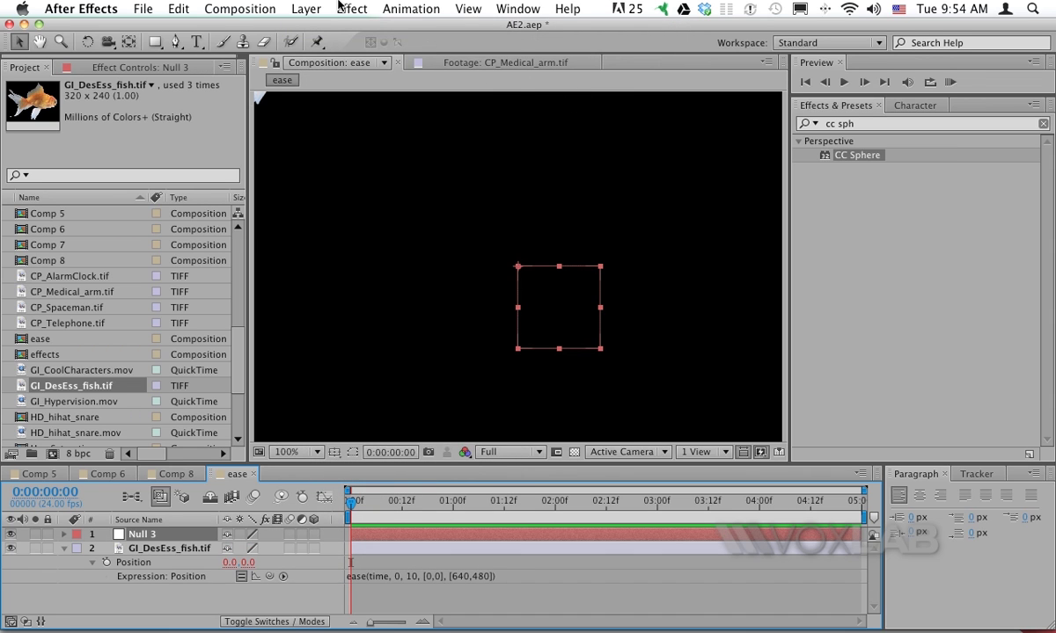
- Apply an Expression Controls Slider Control effect to Null 3
{"action": "left_click", "coordinate": [338, 7]}
{"action": "mouse_move", "coordinate": [441, 181]}
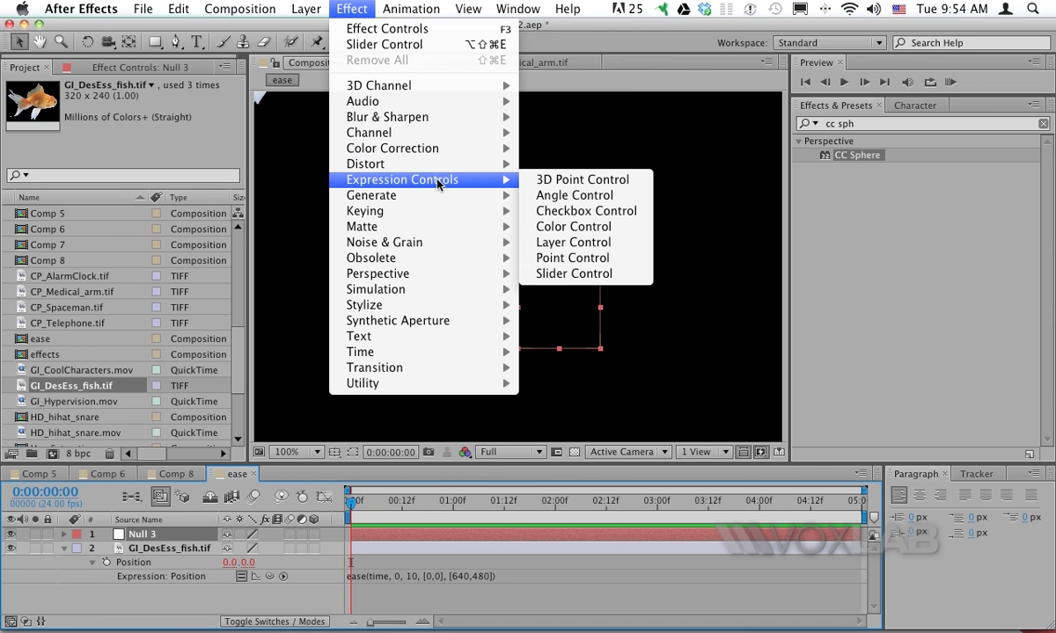
{"action": "left_click", "coordinate": [557, 274]}
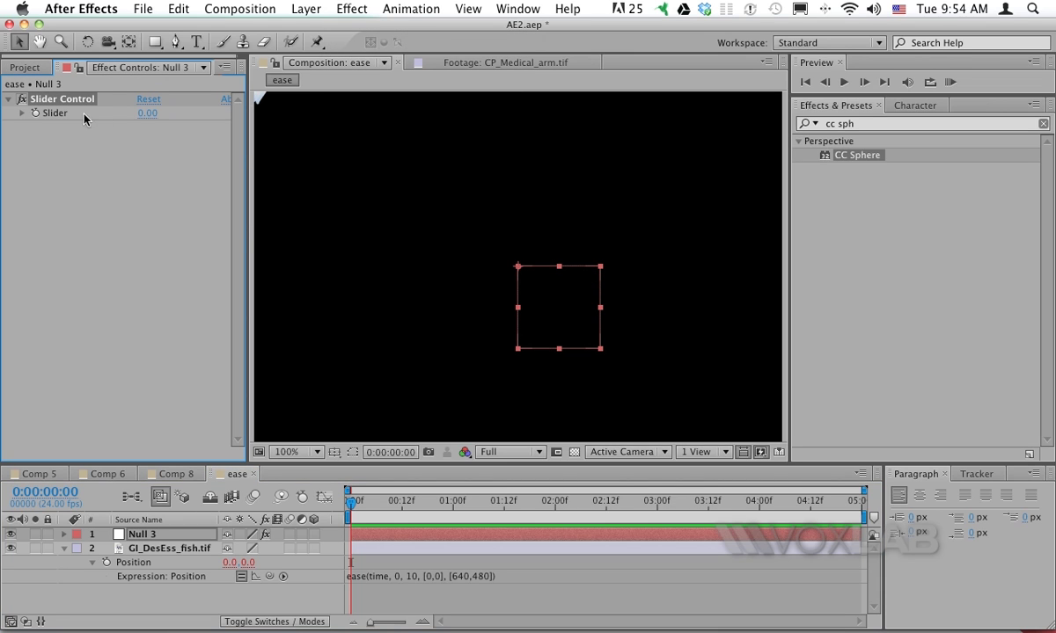
- Give Null 3's Slider the expression thisComp.duration so it reads 5.00
{"action": "left_click", "coordinate": [36, 113], "text": "alt"}
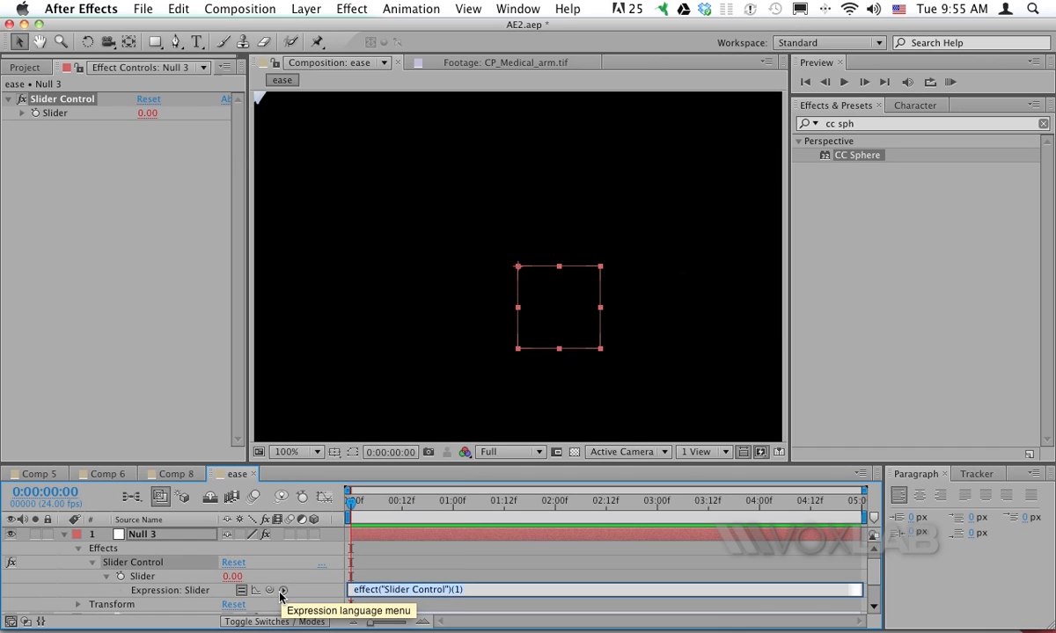
{"action": "left_click", "coordinate": [280, 479]}
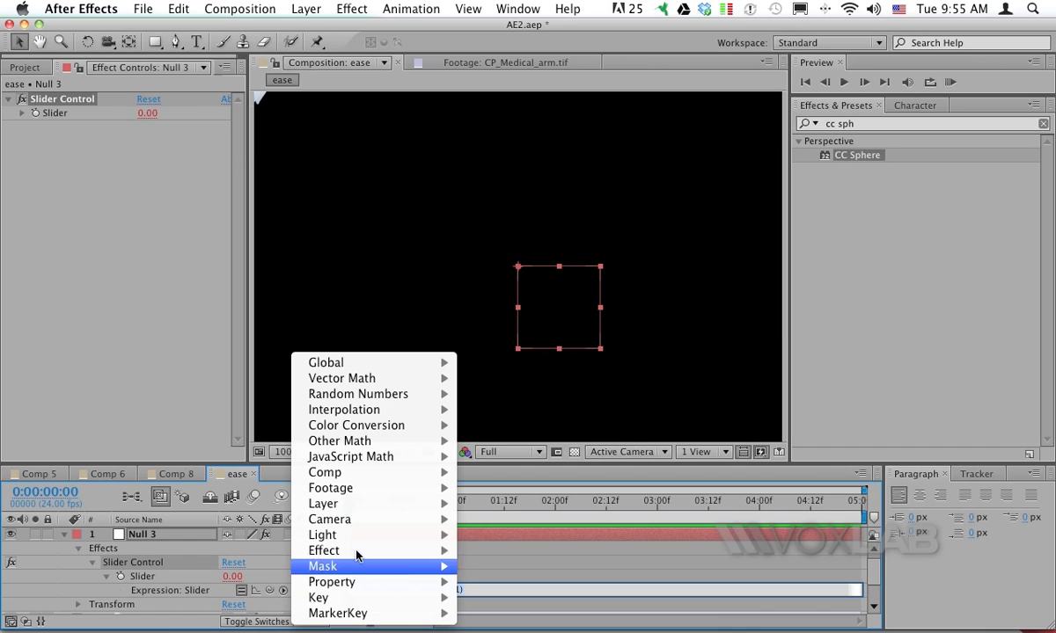
{"action": "mouse_move", "coordinate": [405, 362]}
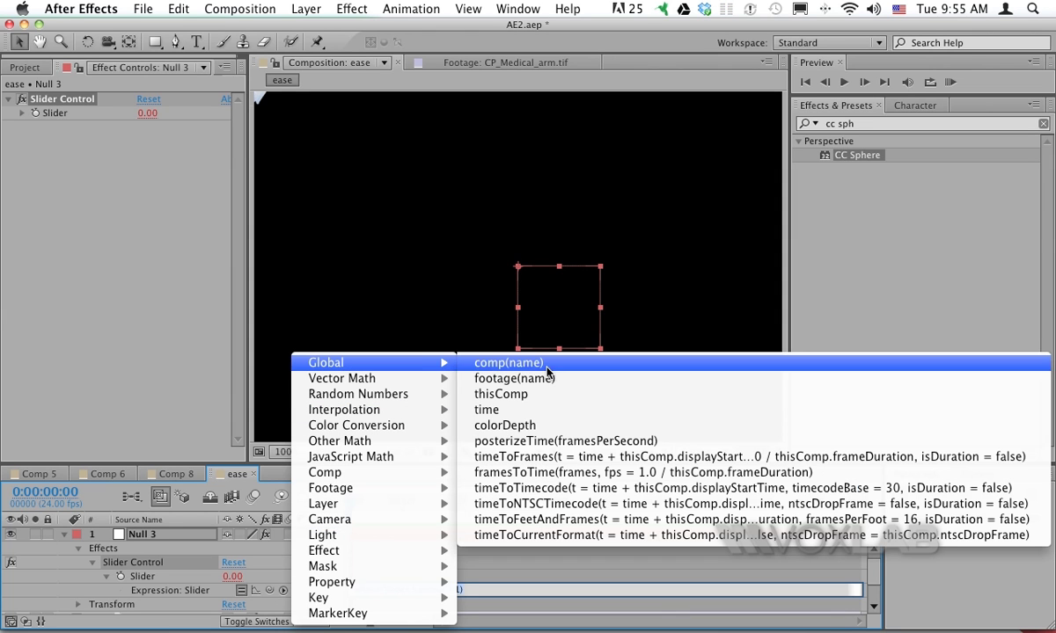
{"action": "left_click", "coordinate": [546, 400]}
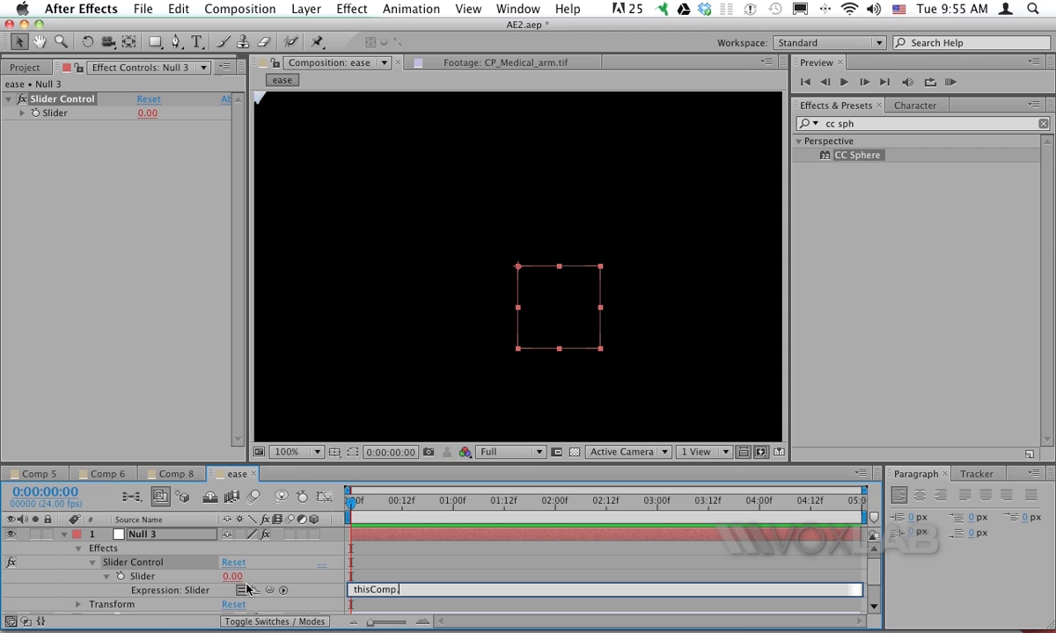
{"action": "left_click", "coordinate": [283, 592]}
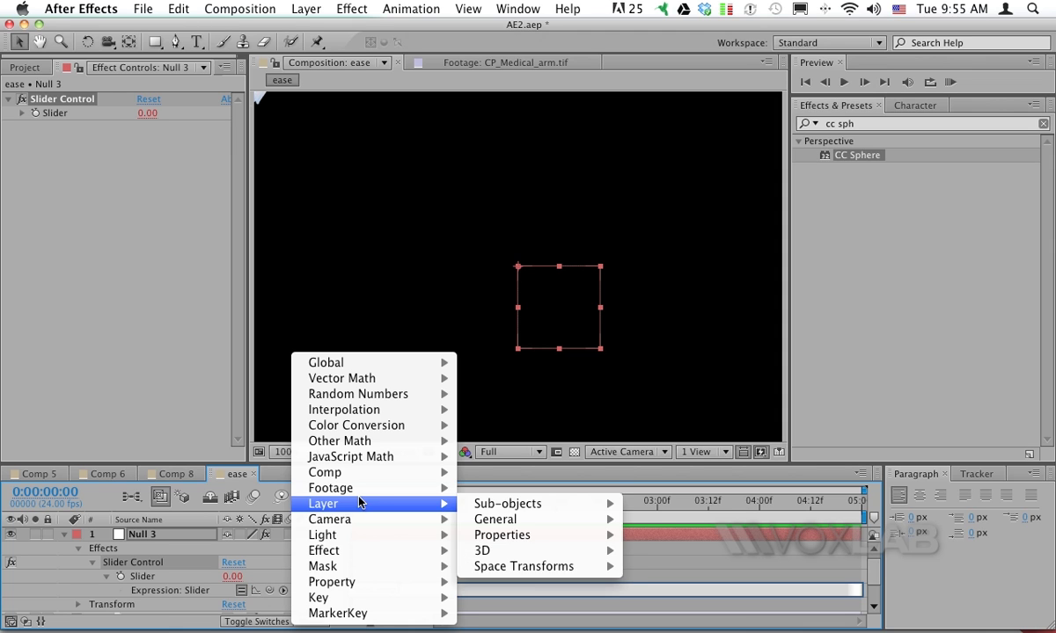
{"action": "mouse_move", "coordinate": [377, 477]}
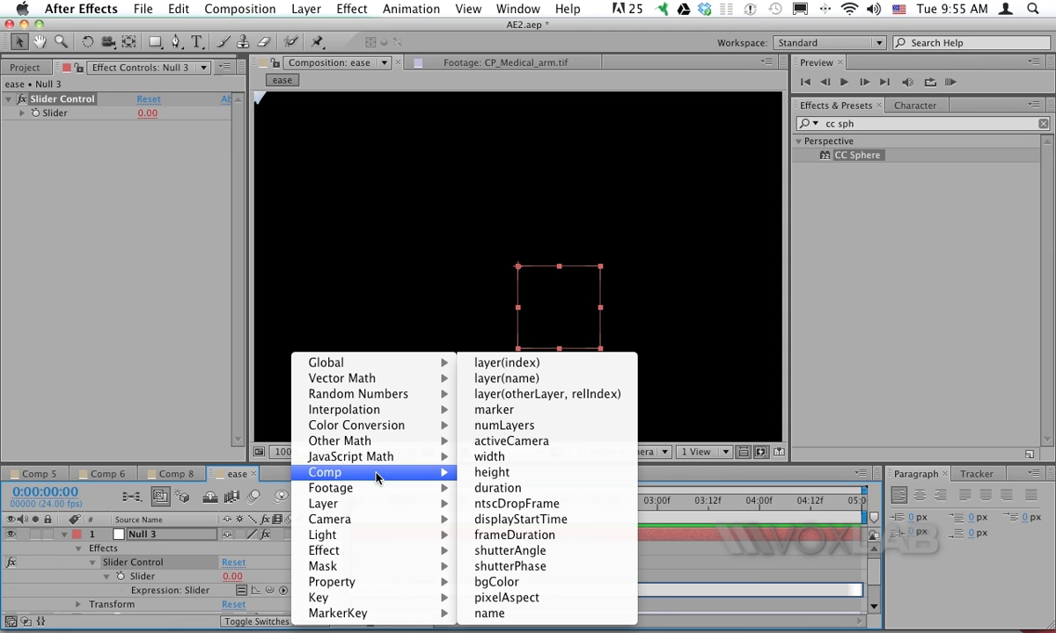
{"action": "left_click", "coordinate": [498, 489]}
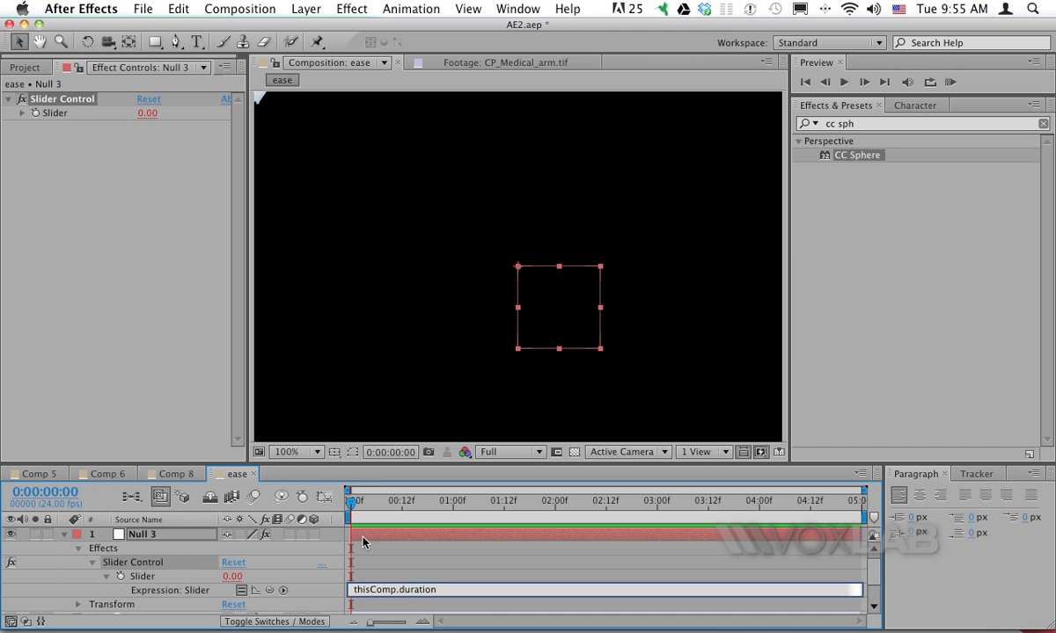
{"action": "left_click", "coordinate": [379, 506]}
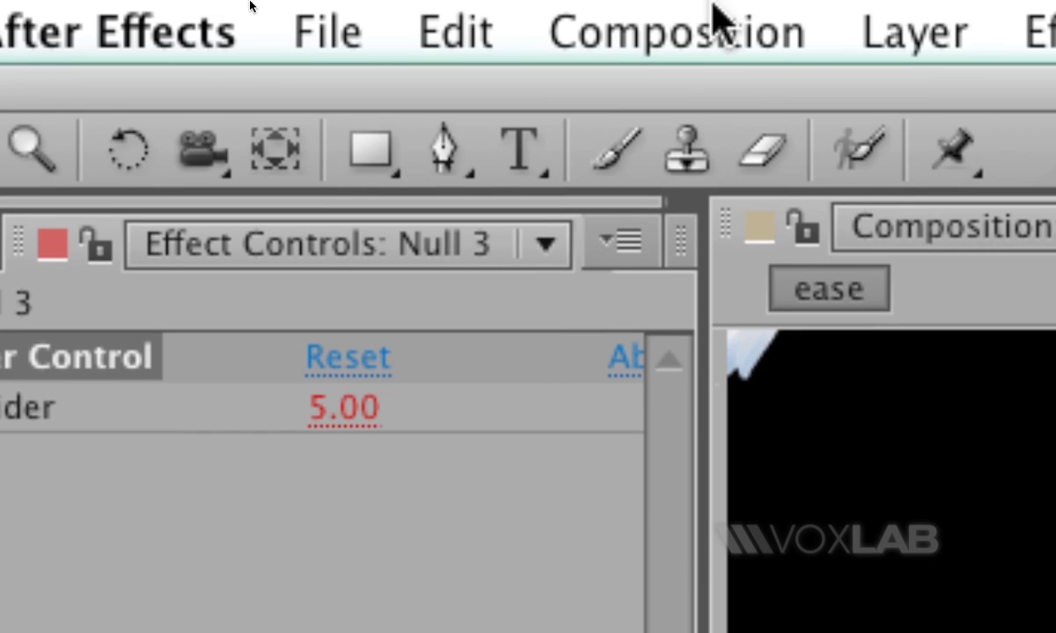
- Set the ease composition's Duration to 0:00:07:00, making the Slider read 7.00
{"action": "left_click", "coordinate": [715, 26]}
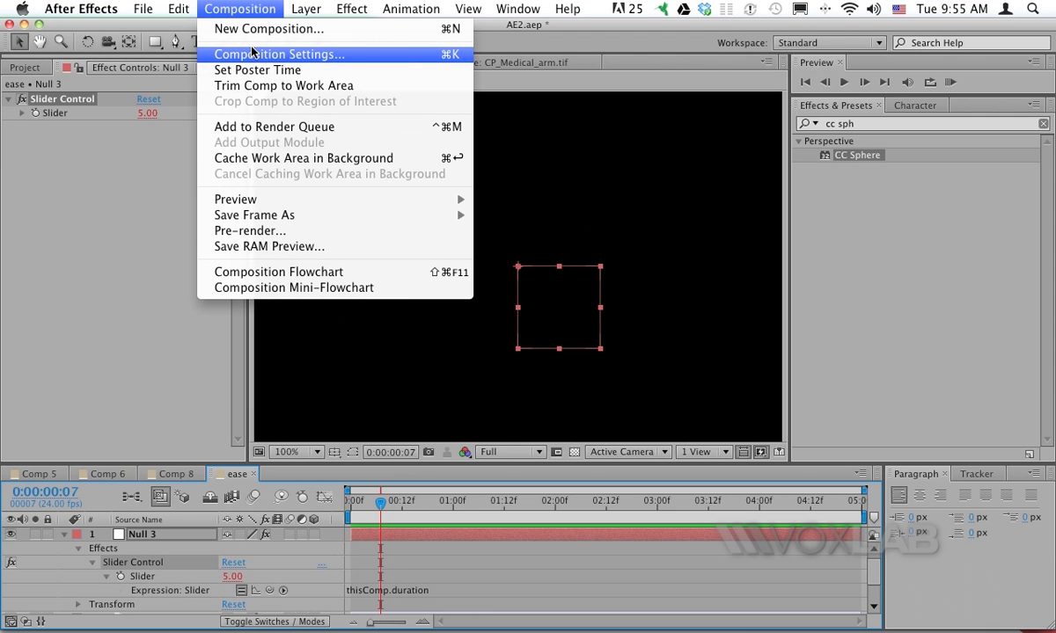
{"action": "left_click", "coordinate": [253, 55]}
{"action": "left_click", "coordinate": [437, 382]}
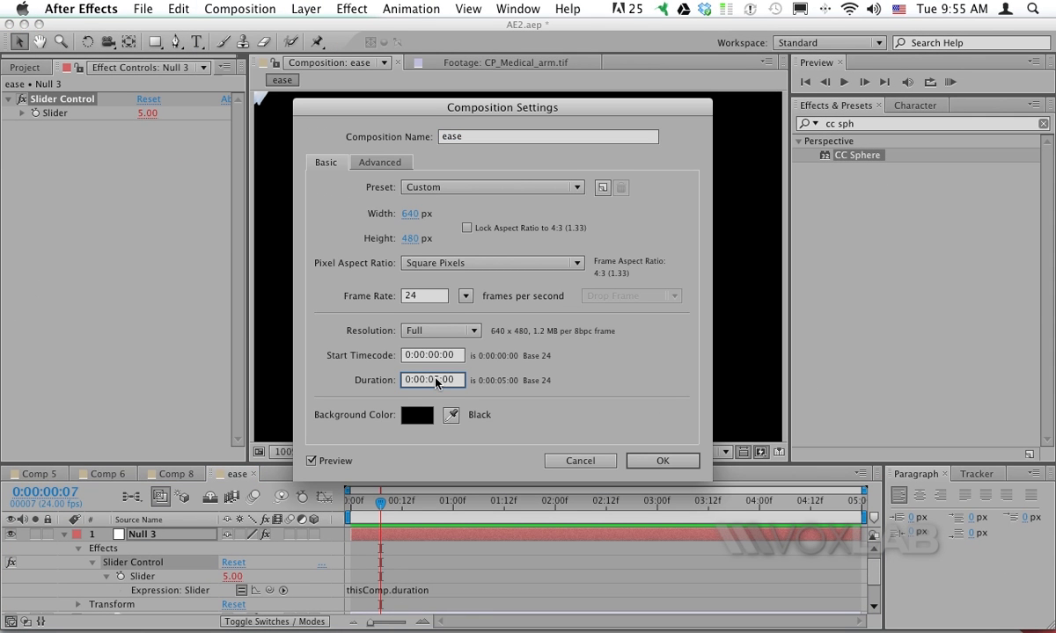
{"action": "type", "text": "7"}
{"action": "left_click", "coordinate": [660, 460]}
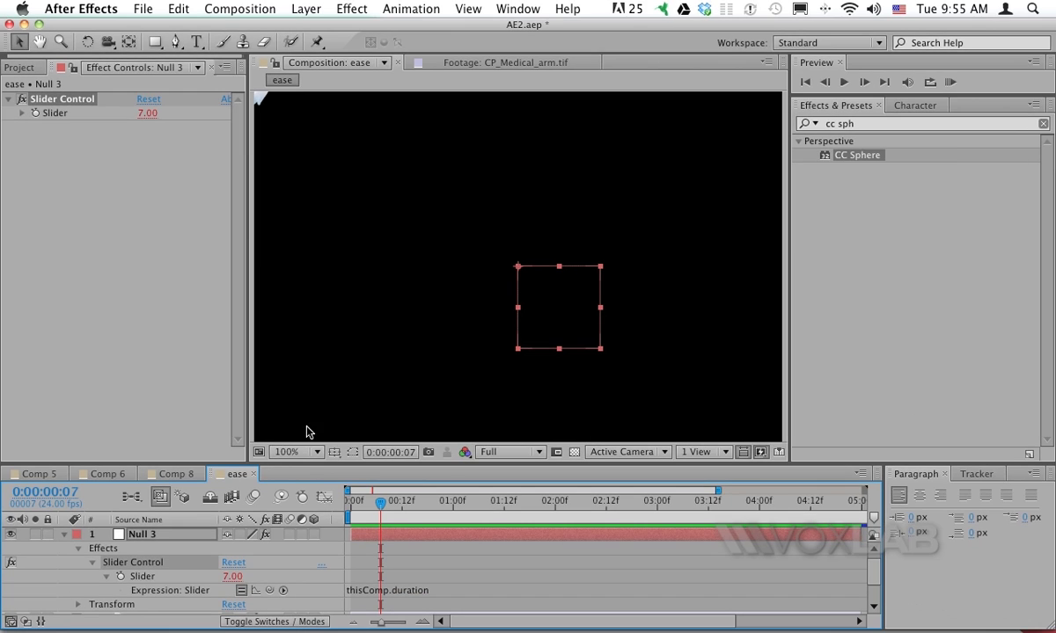
- Pick-whip the 10 in the fish's ease expression to Null 3's Slider value
{"action": "left_click_drag", "start_coordinate": [286, 462], "coordinate": [265, 351]}
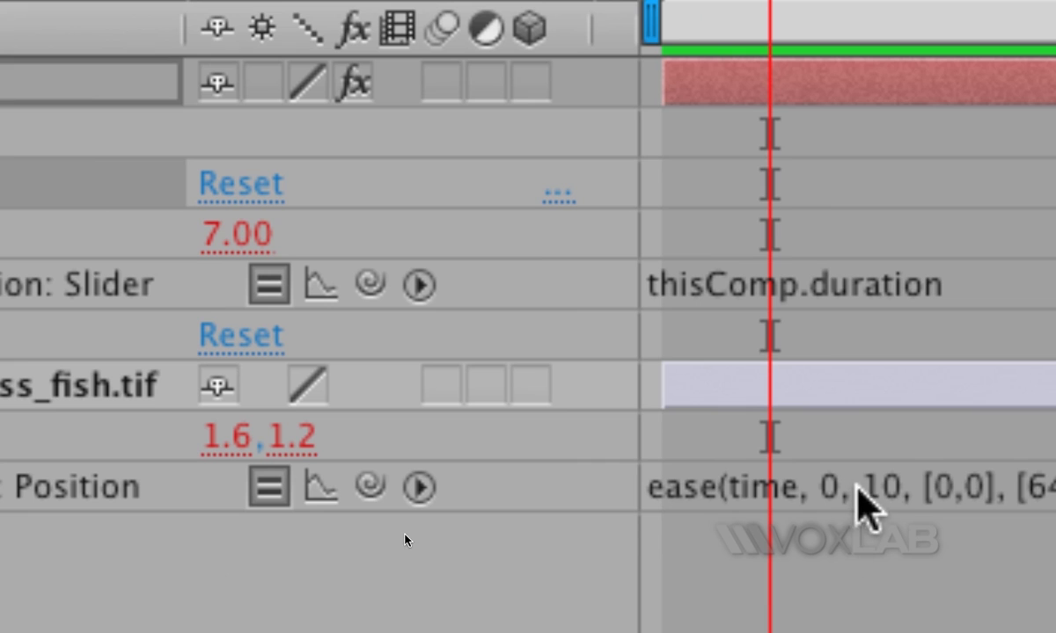
{"action": "left_click", "coordinate": [862, 489]}
{"action": "left_click_drag", "start_coordinate": [927, 486], "coordinate": [900, 487]}
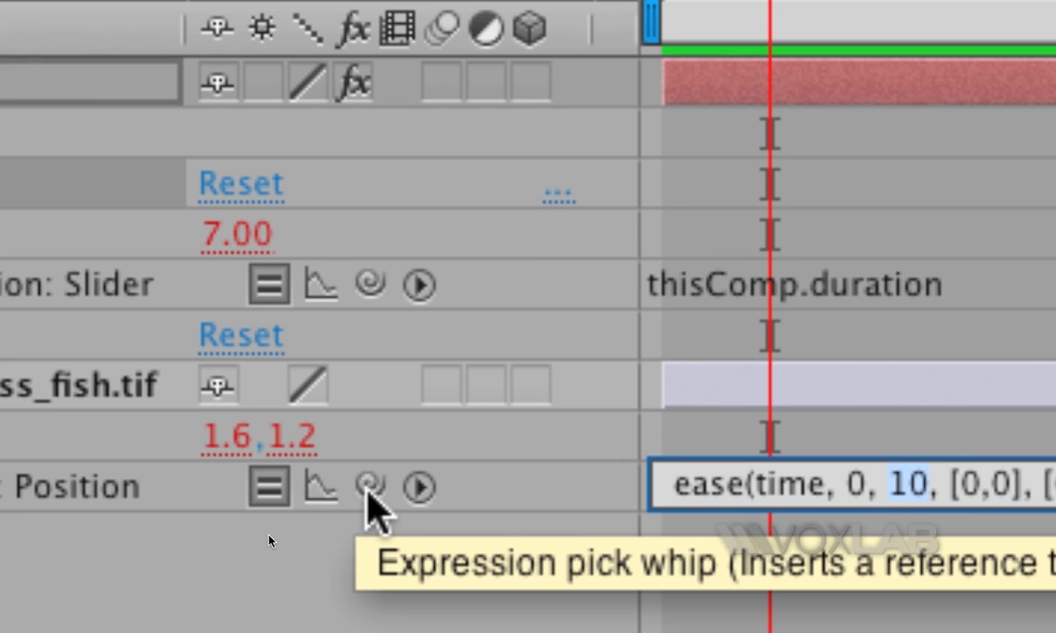
{"action": "left_click_drag", "start_coordinate": [369, 489], "coordinate": [219, 243]}
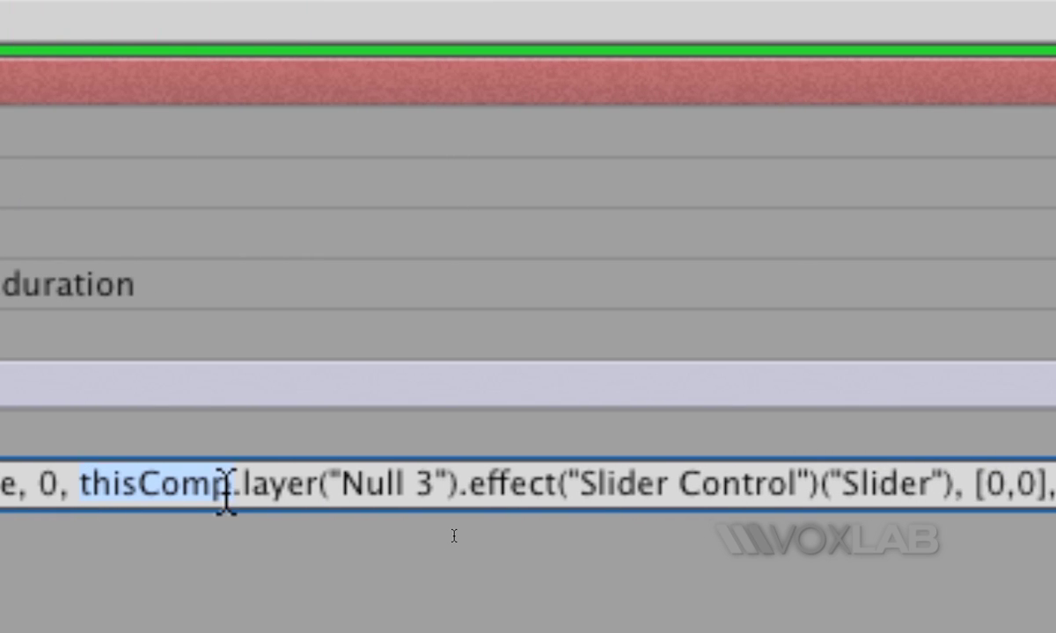
{"action": "left_click_drag", "start_coordinate": [254, 484], "coordinate": [488, 514]}
{"action": "left_click", "coordinate": [472, 488]}
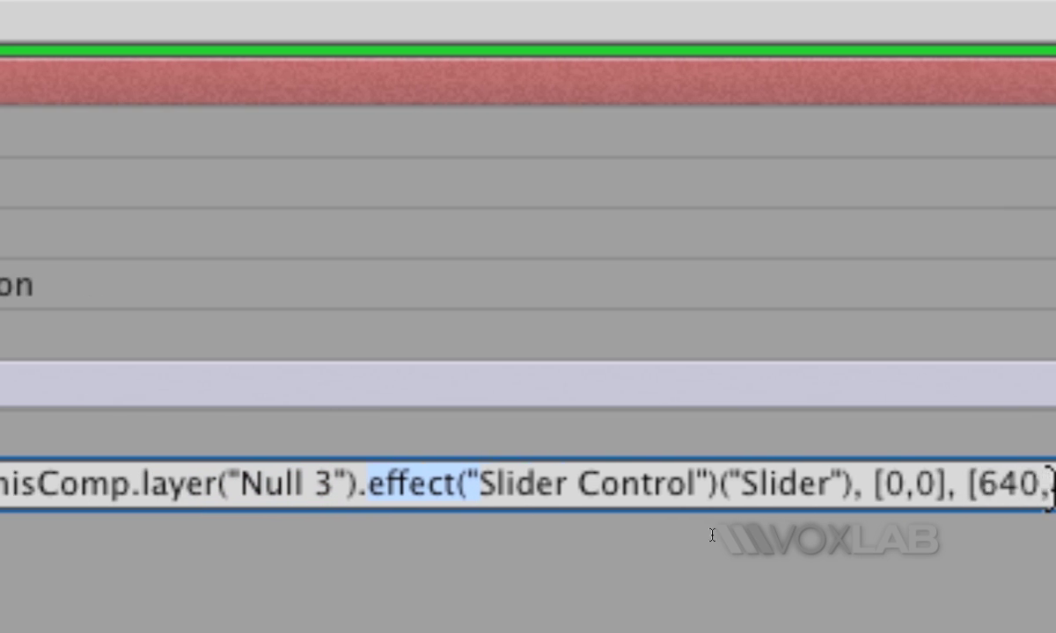
{"action": "left_click_drag", "start_coordinate": [712, 488], "coordinate": [805, 489]}
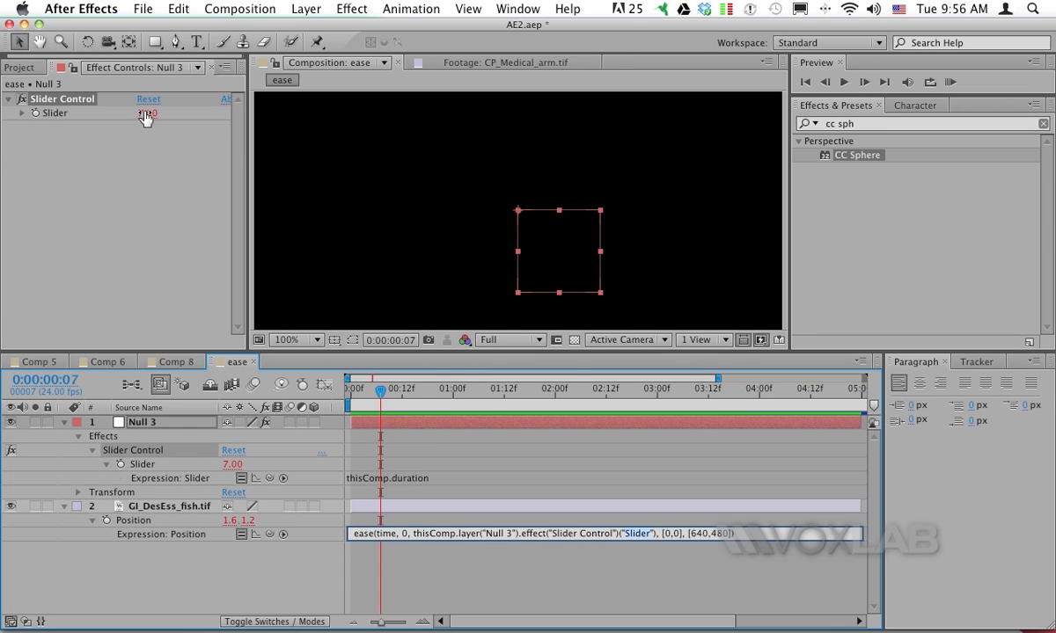
- Commit the expression, set the viewer magnification to Fit, and preview the animation
{"action": "left_click", "coordinate": [641, 578]}
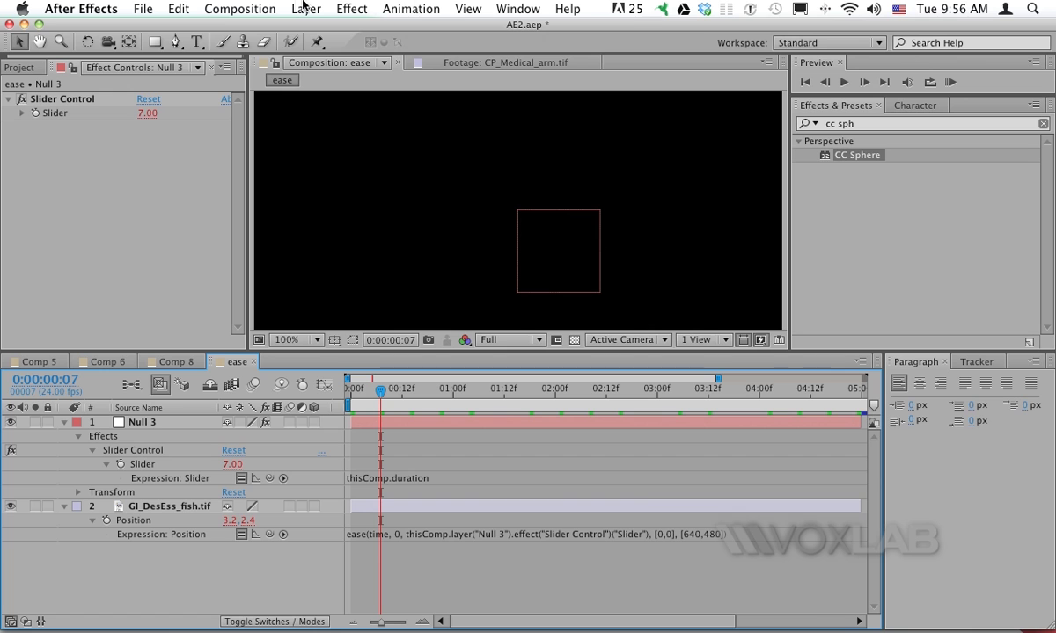
{"action": "left_click_drag", "start_coordinate": [511, 350], "coordinate": [458, 455]}
{"action": "left_click", "coordinate": [295, 443]}
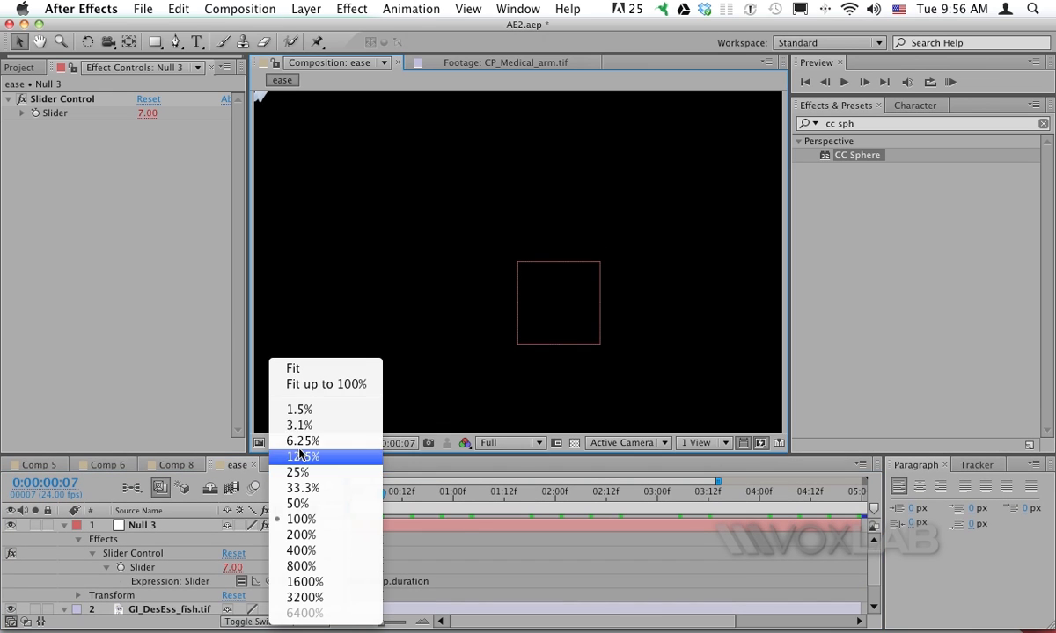
{"action": "left_click", "coordinate": [295, 368]}
{"action": "left_click", "coordinate": [948, 83]}
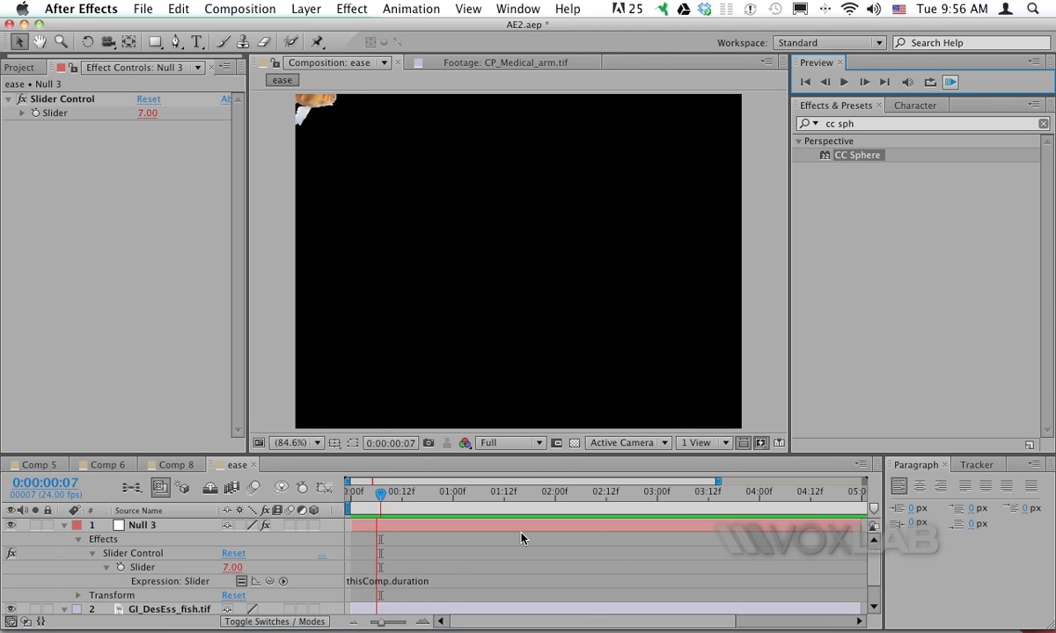
{"action": "key", "text": "space"}
- Extend Null 3 and the fish layer to the 7-second comp end and preview again
{"action": "key", "text": "semicolon"}
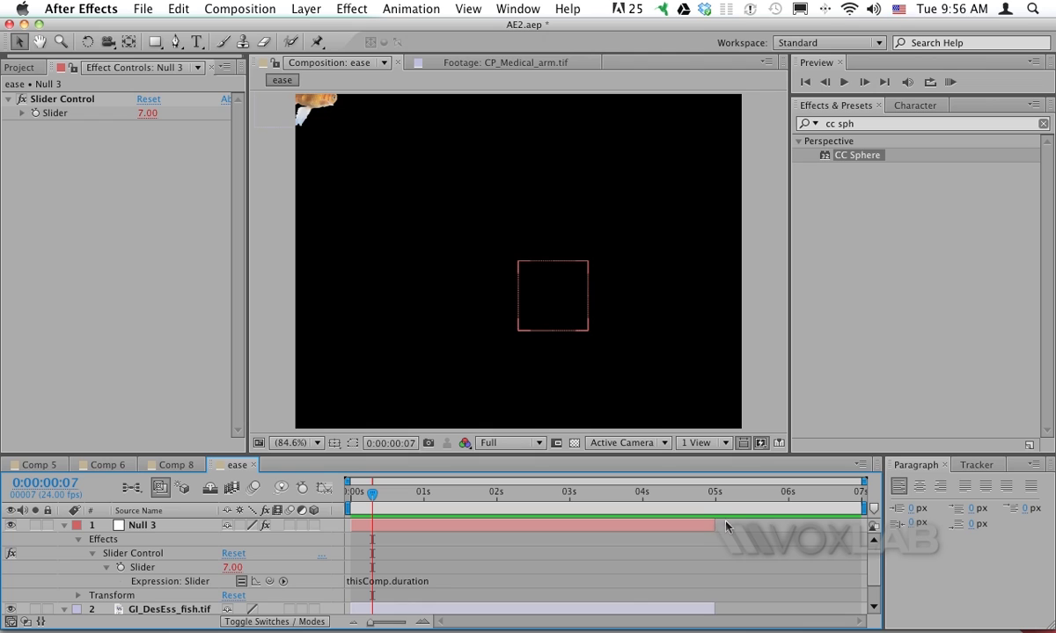
{"action": "left_click_drag", "start_coordinate": [717, 525], "coordinate": [852, 525]}
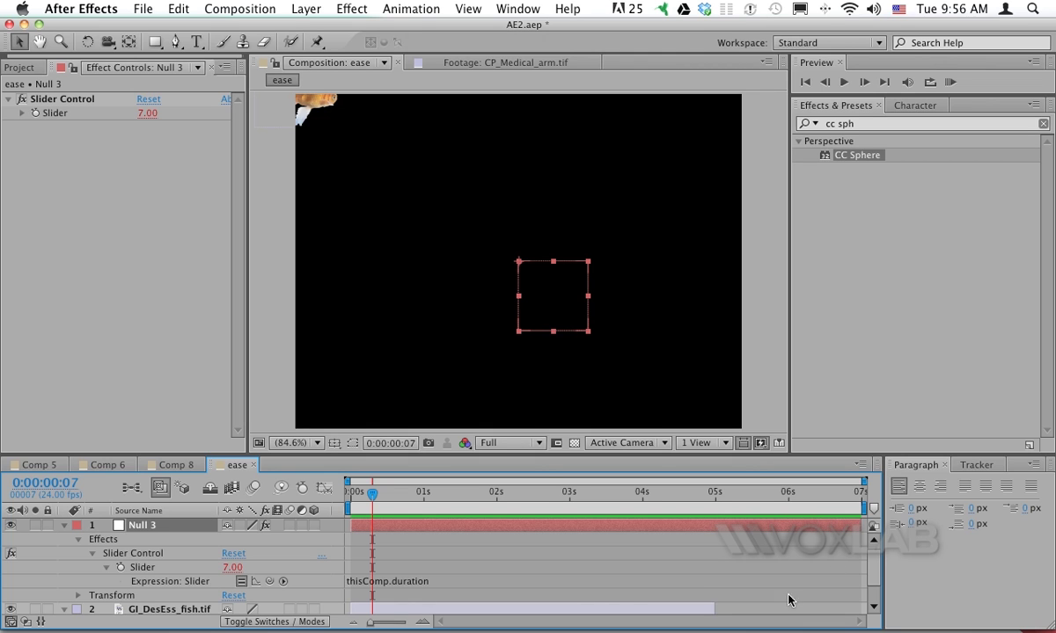
{"action": "left_click_drag", "start_coordinate": [712, 612], "coordinate": [850, 609]}
{"action": "left_click", "coordinate": [951, 82]}
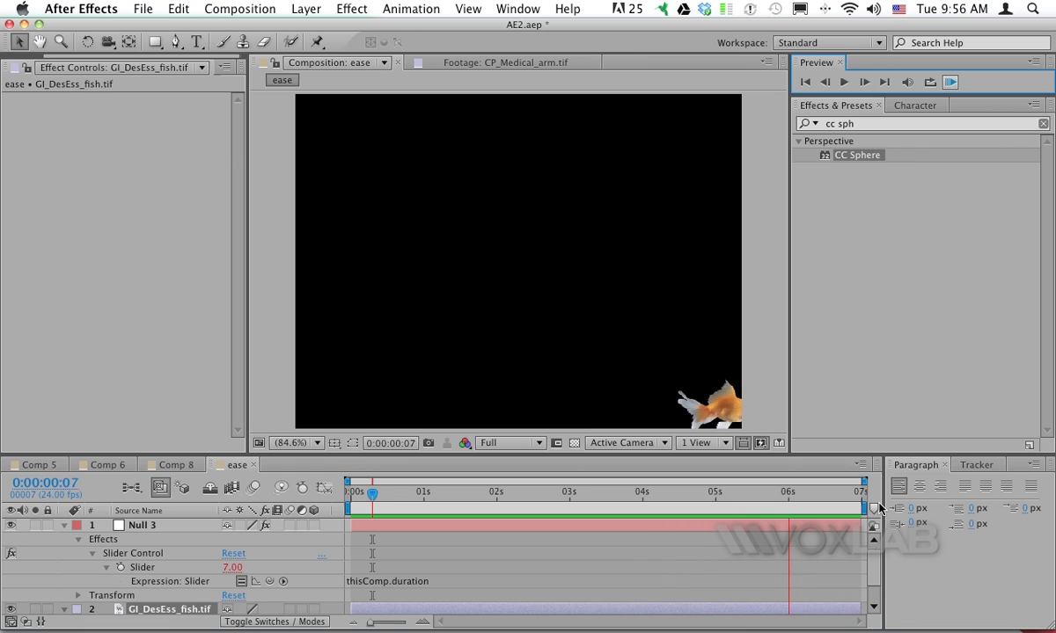
- Change the ease composition's duration to 0:00:04:00 in Composition Settings, so the Slider reads 4.00
{"action": "left_click", "coordinate": [240, 9]}
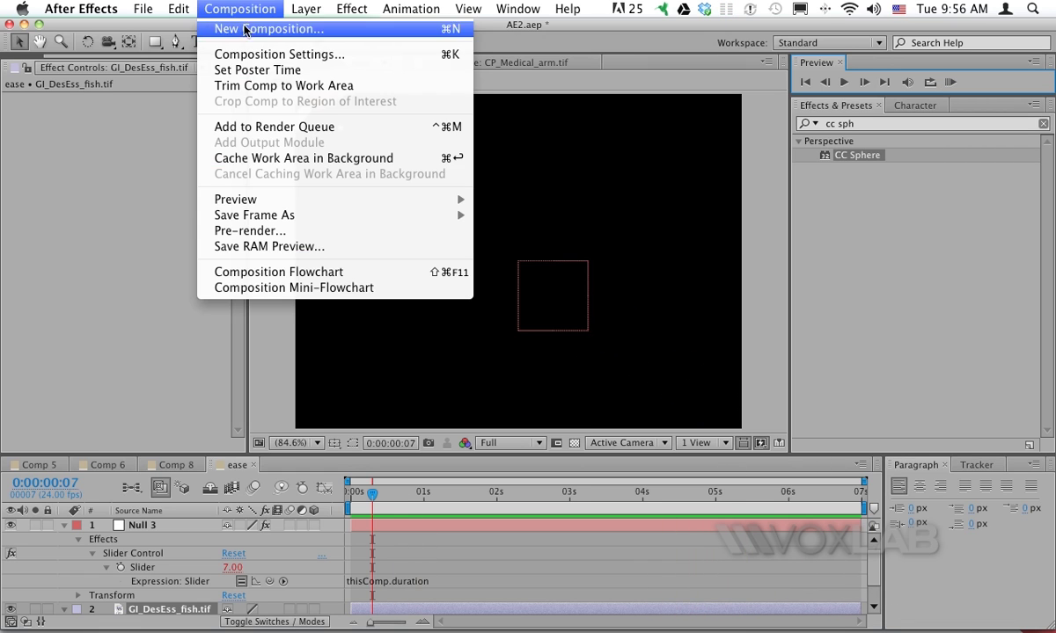
{"action": "left_click", "coordinate": [279, 54]}
{"action": "left_click", "coordinate": [433, 379]}
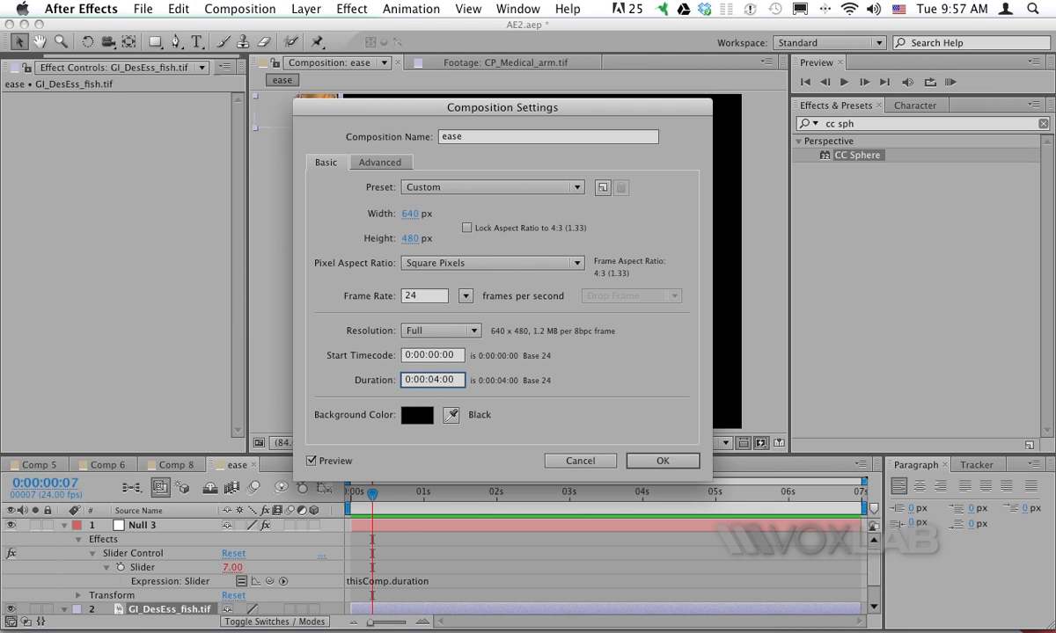
{"action": "key", "text": "Return"}
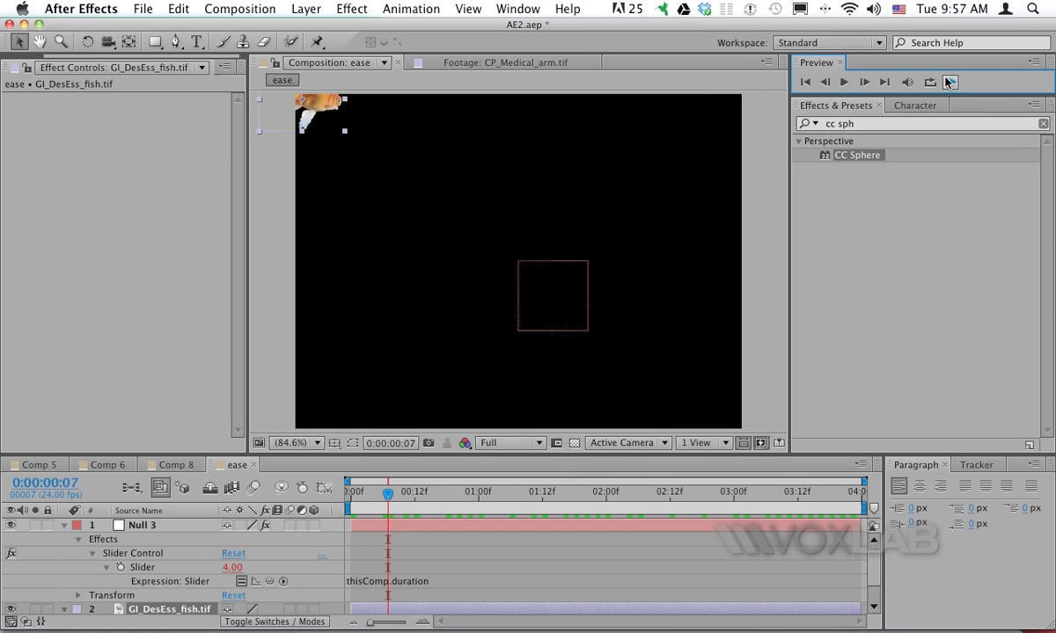